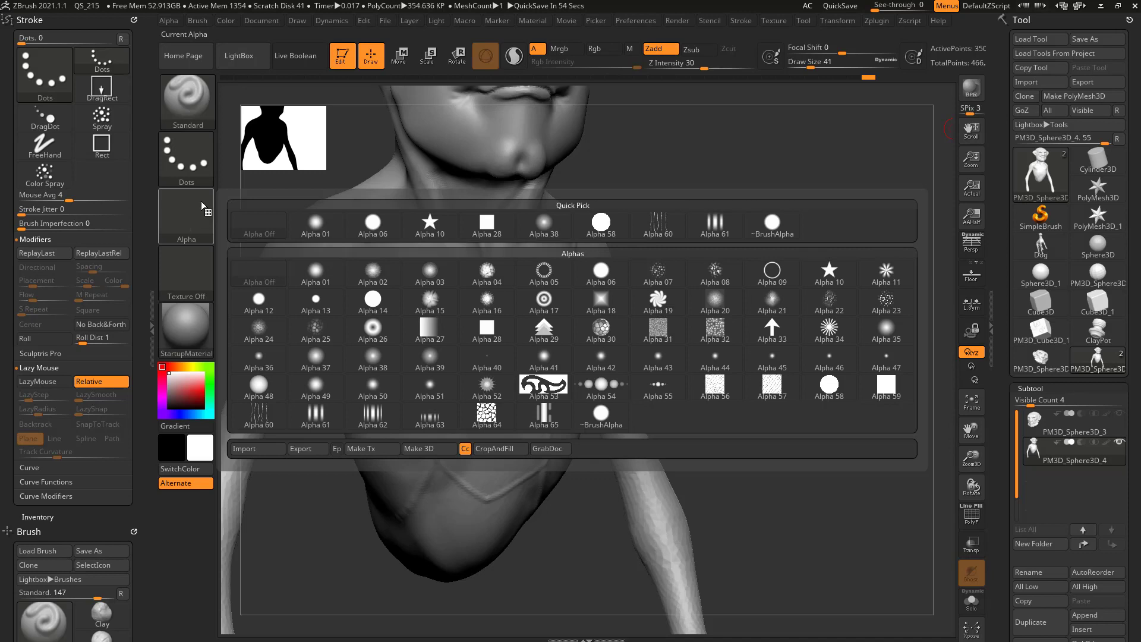
- Set the Standard brush to use the Alpha 33 arrow with the DragRect stroke
click(187, 213)
click(187, 213)
click(774, 333)
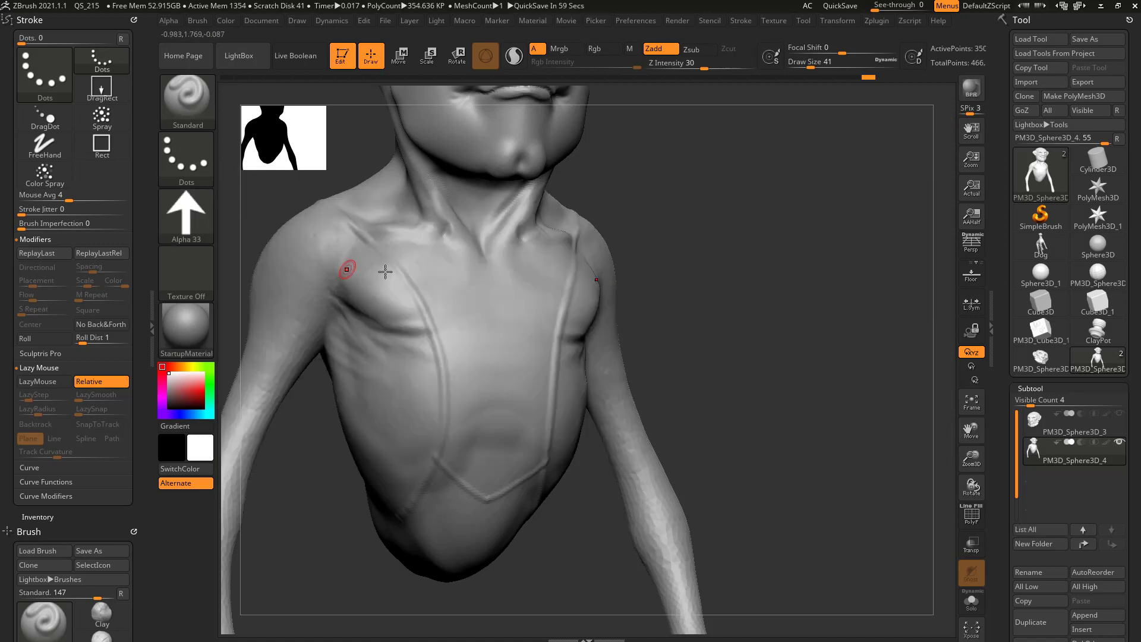
click(196, 161)
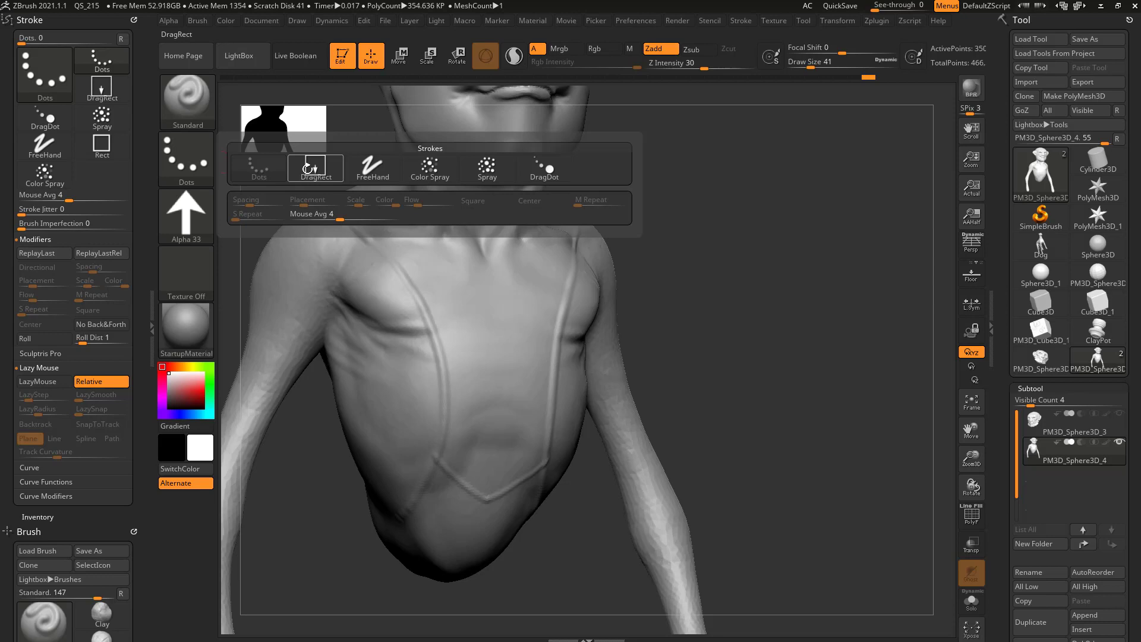
click(312, 170)
- Try stamping the arrow alpha on the upper chest in different directions, undoing each stamp
drag(705, 233, 665, 238)
drag(444, 292, 462, 327)
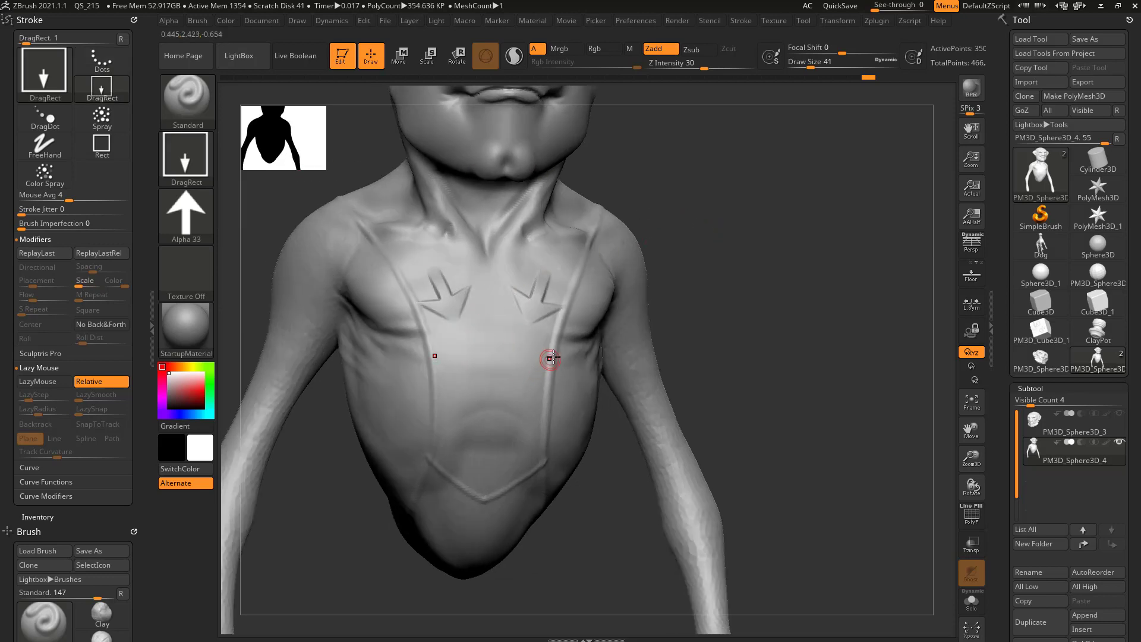
key(ctrl+z)
drag(438, 280, 431, 238)
key(ctrl+z)
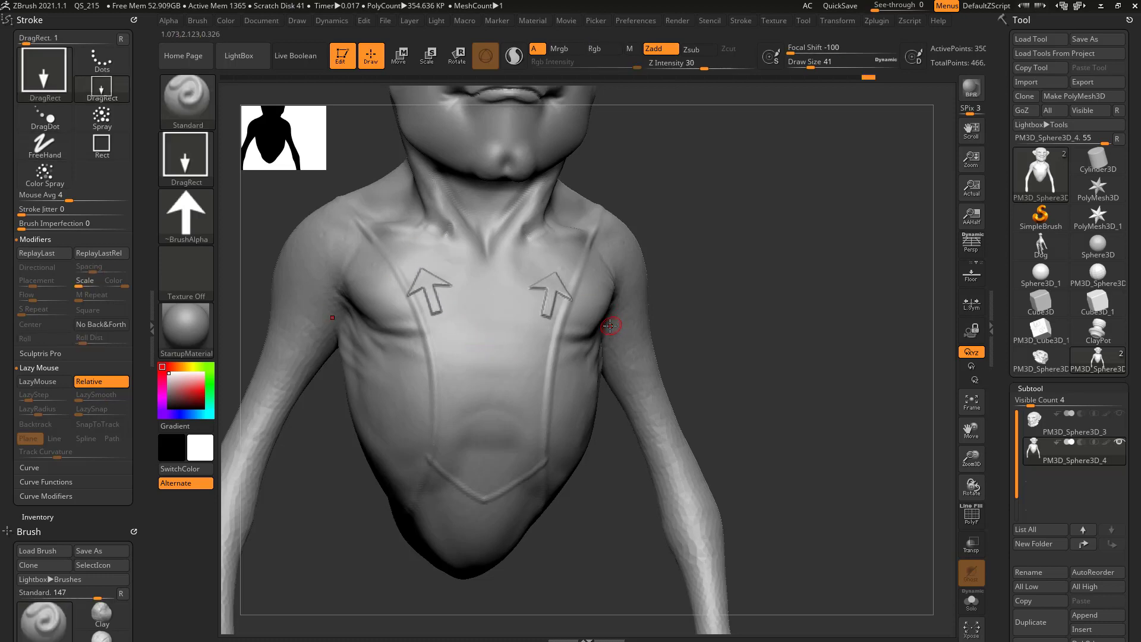
- Try more arrow stamps on the chest with the brush's Focal Shift at -100, undoing each one
key(ctrl+z)
drag(430, 304, 443, 256)
key(ctrl+z)
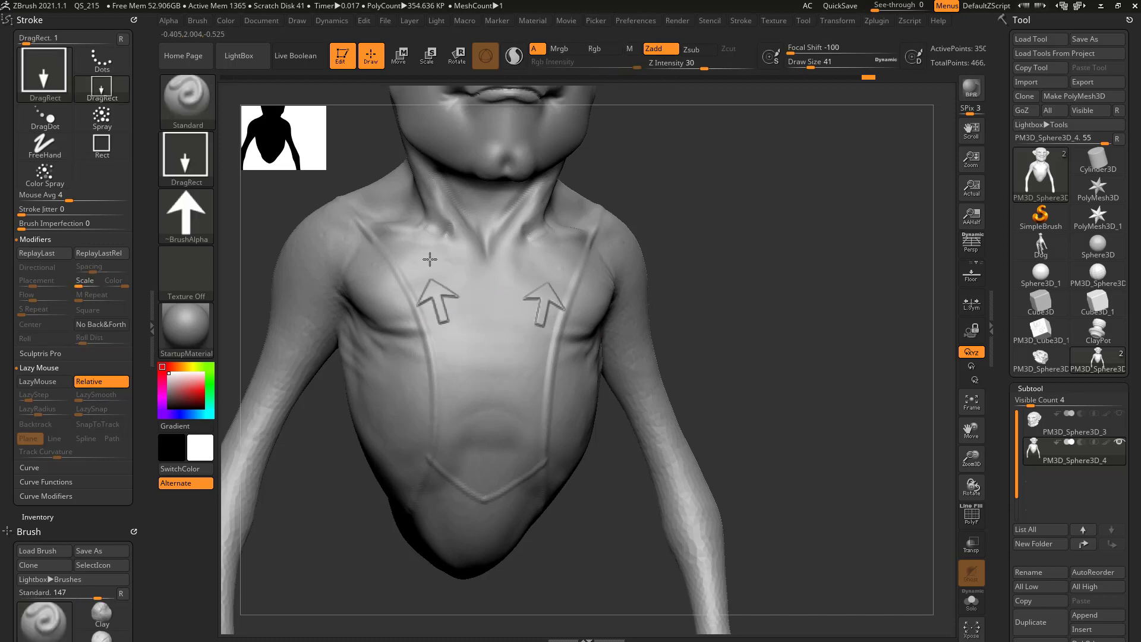
key(ctrl+z)
drag(438, 298, 483, 332)
key(ctrl+z)
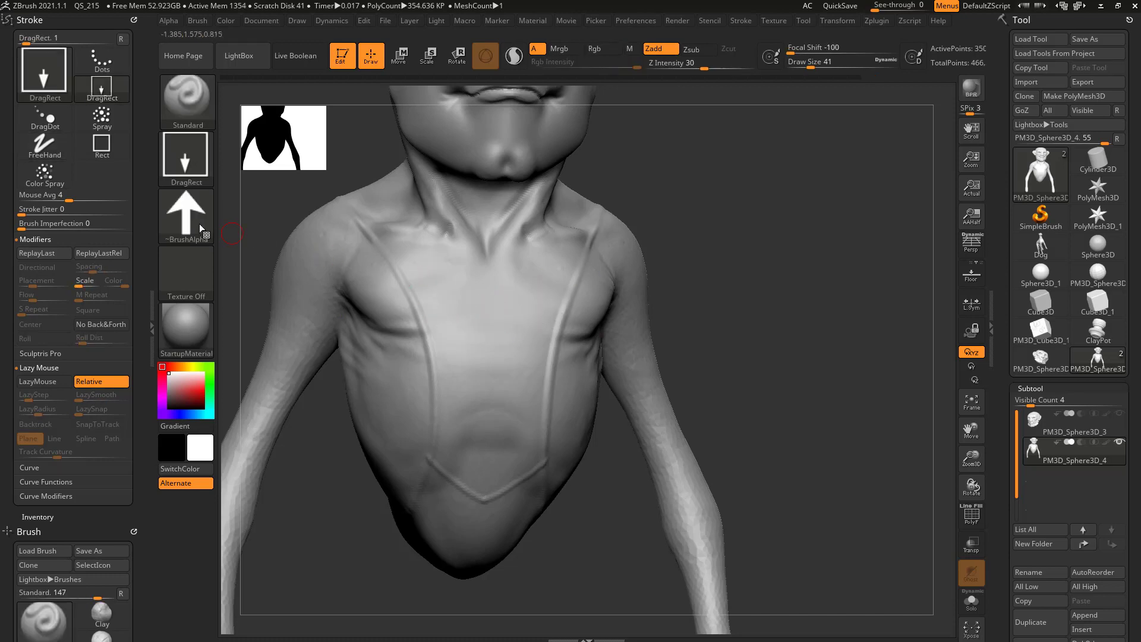
- Browse the alpha library, try stamping the arrow pointing towards the middle of the chest, and undo it
click(196, 220)
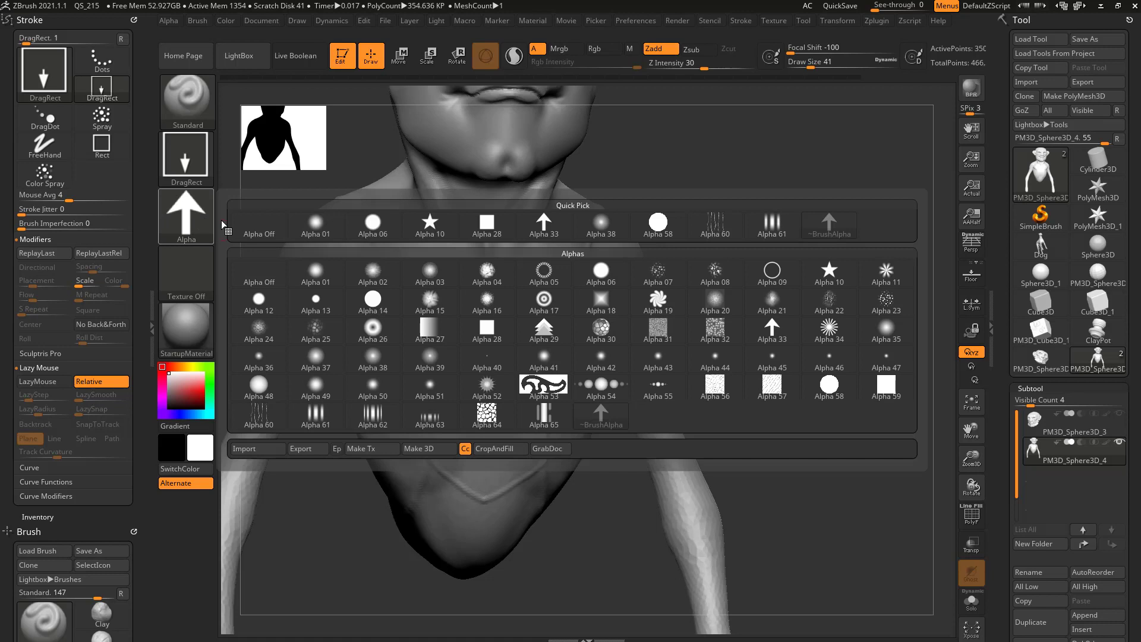
mouse_move(560, 344)
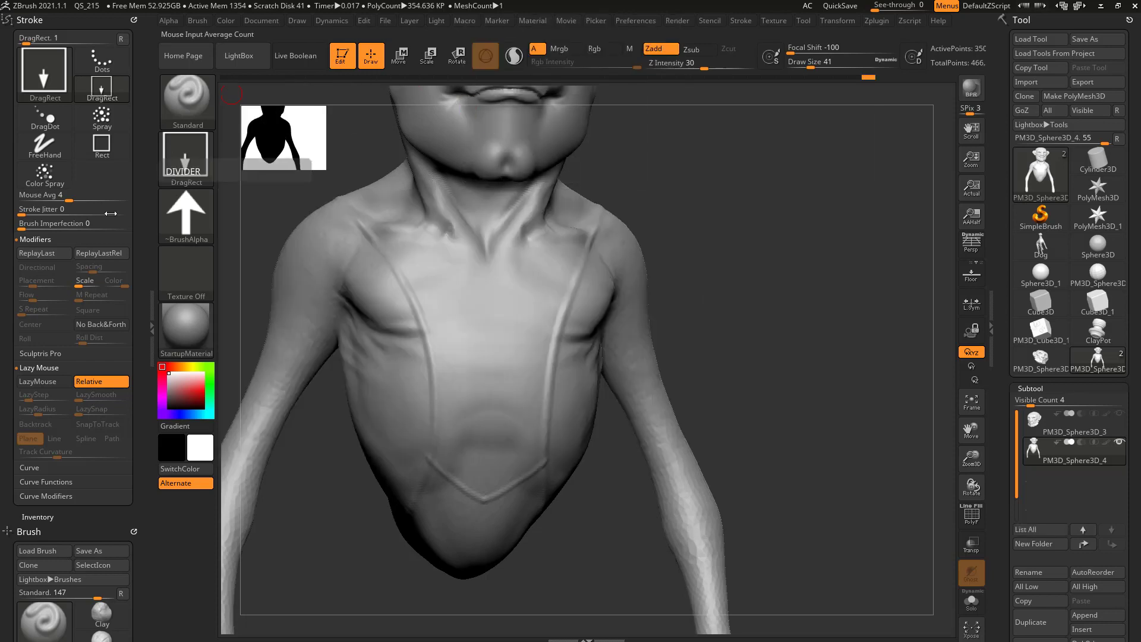
mouse_move(441, 310)
mouse_down()
mouse_move(460, 341)
mouse_move(454, 355)
mouse_move(426, 276)
mouse_move(467, 309)
mouse_move(458, 318)
mouse_move(467, 288)
mouse_up()
key(ctrl+z)
key(ctrl+z)
key(ctrl+z)
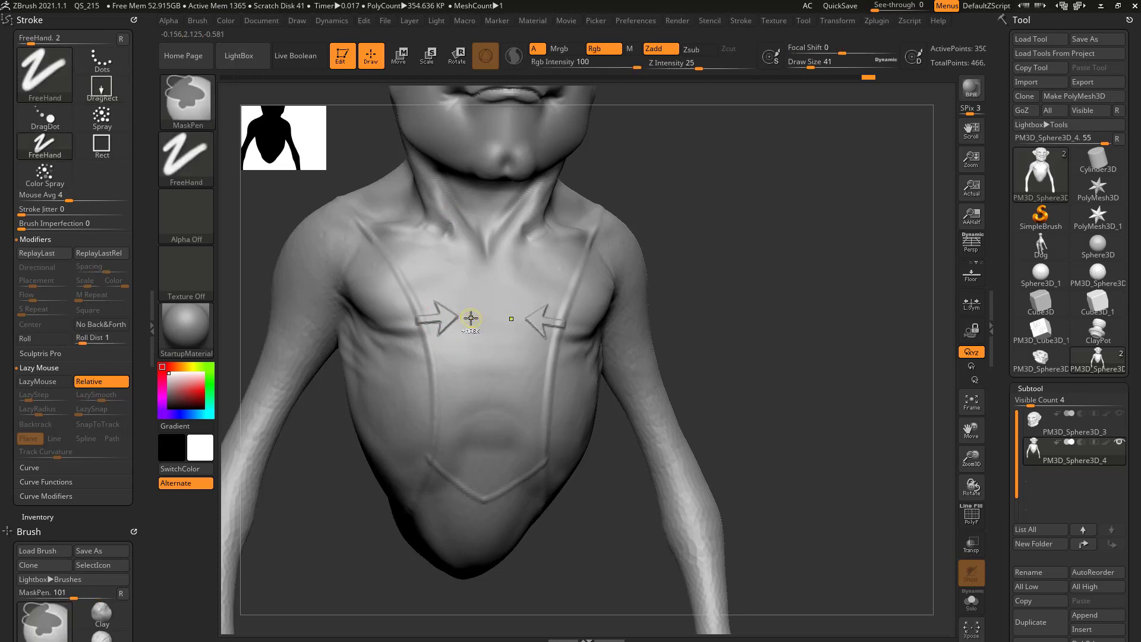
key(ctrl+z)
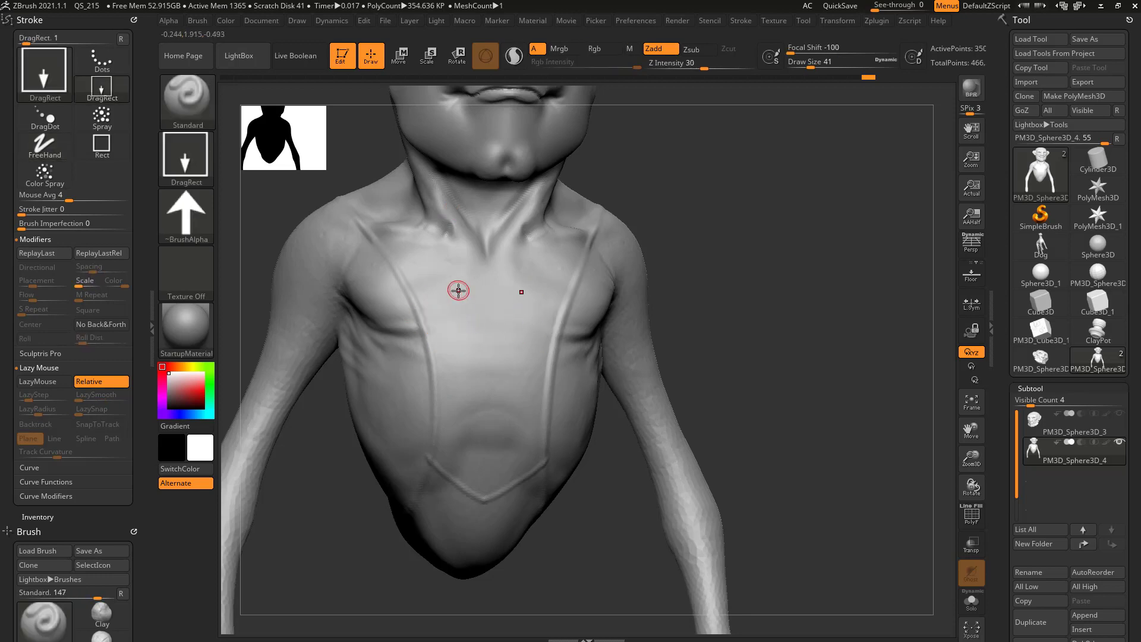
- Dock the Alpha palette in the tray above the Stroke palette
click(166, 20)
mouse_move(165, 24)
mouse_down()
mouse_move(164, 33)
mouse_move(95, 30)
mouse_up()
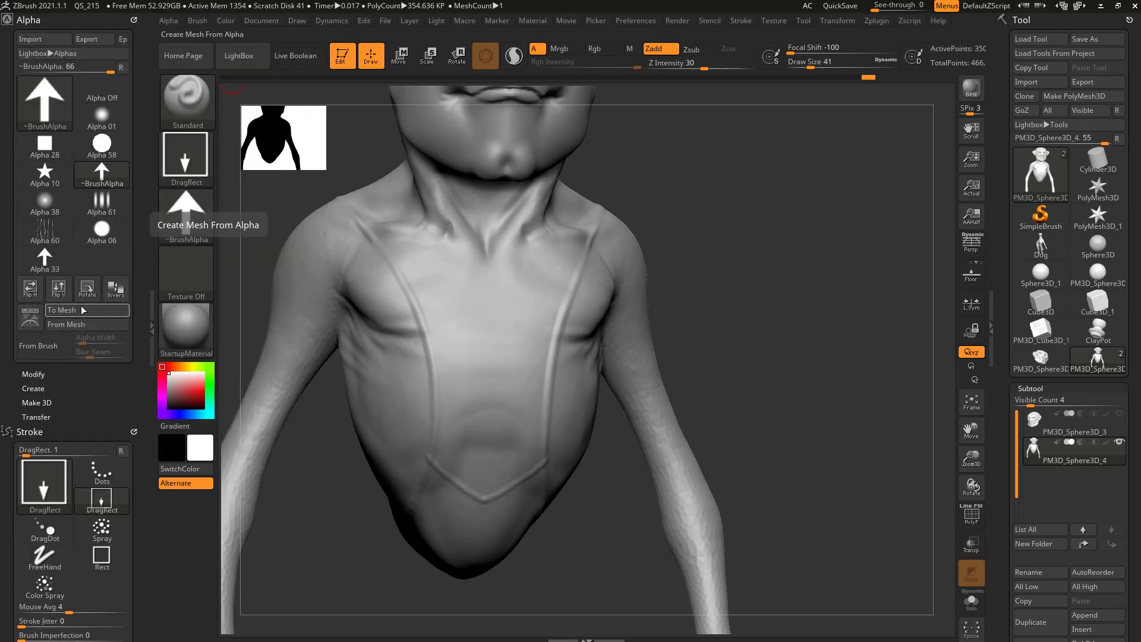
mouse_move(191, 209)
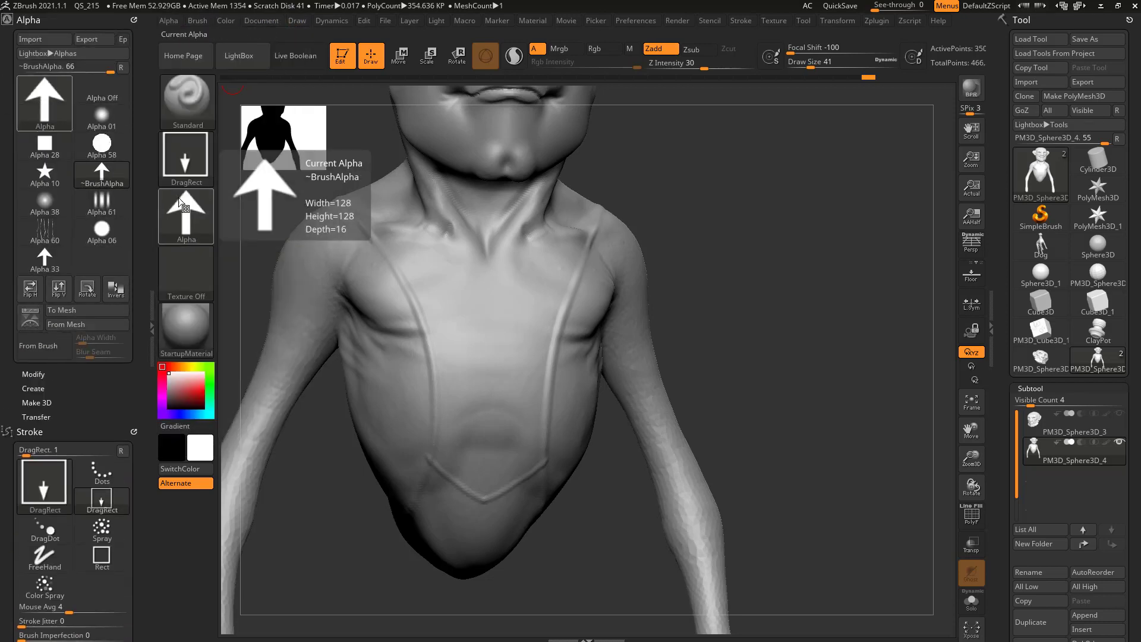
- Rotate the arrow alpha to point downward, test-stamp it on the chest, and flip the alpha back vertically
click(87, 289)
click(86, 290)
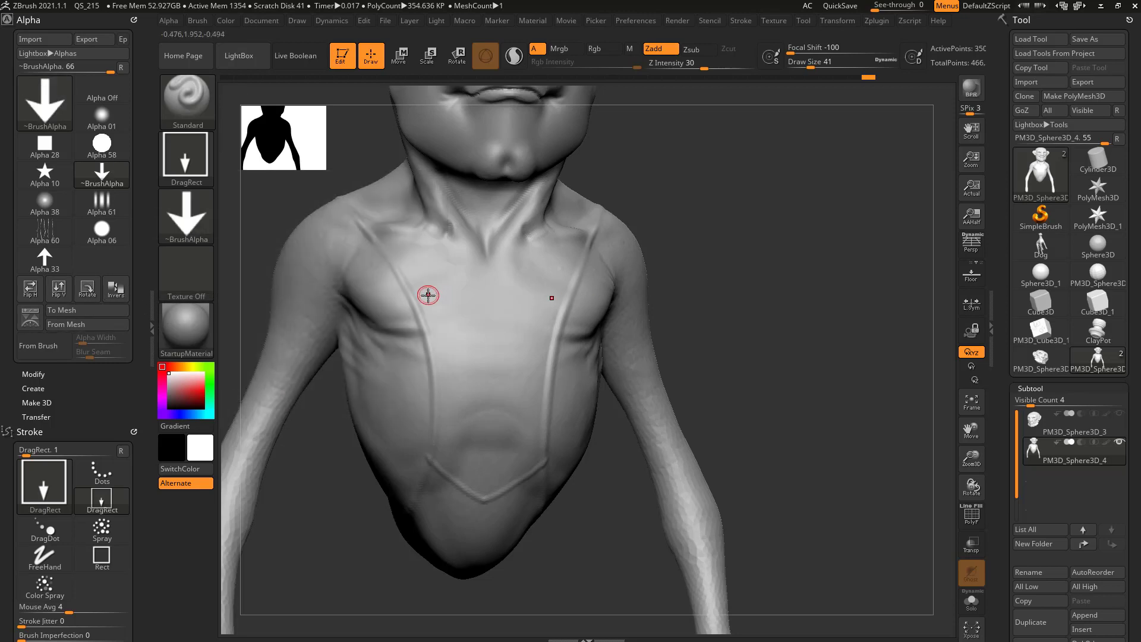
drag(429, 294, 438, 326)
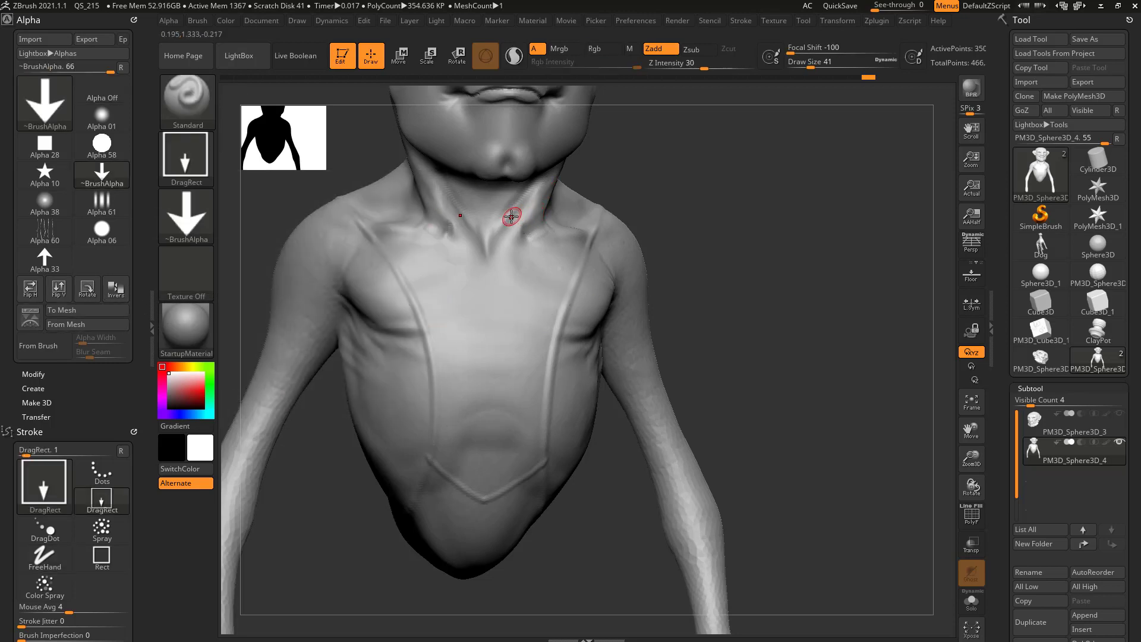
click(69, 288)
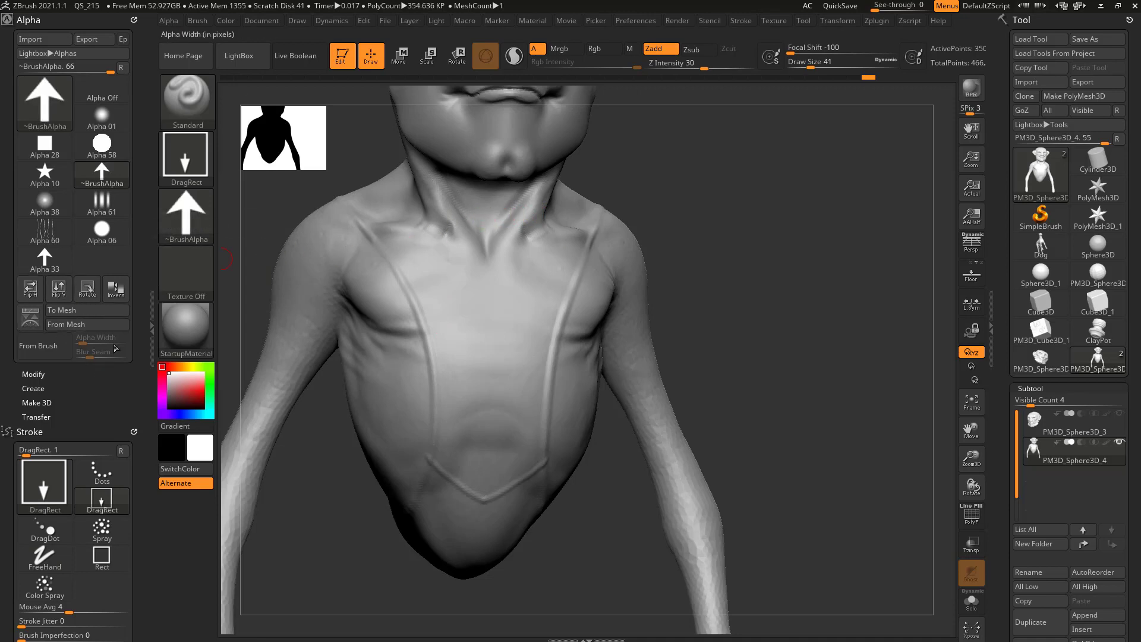
- Invert the arrow alpha, test-stamp it on the chest, invert it back, and undo the test stamps
click(116, 289)
mouse_move(437, 302)
mouse_down()
mouse_move(443, 321)
mouse_move(436, 312)
mouse_up()
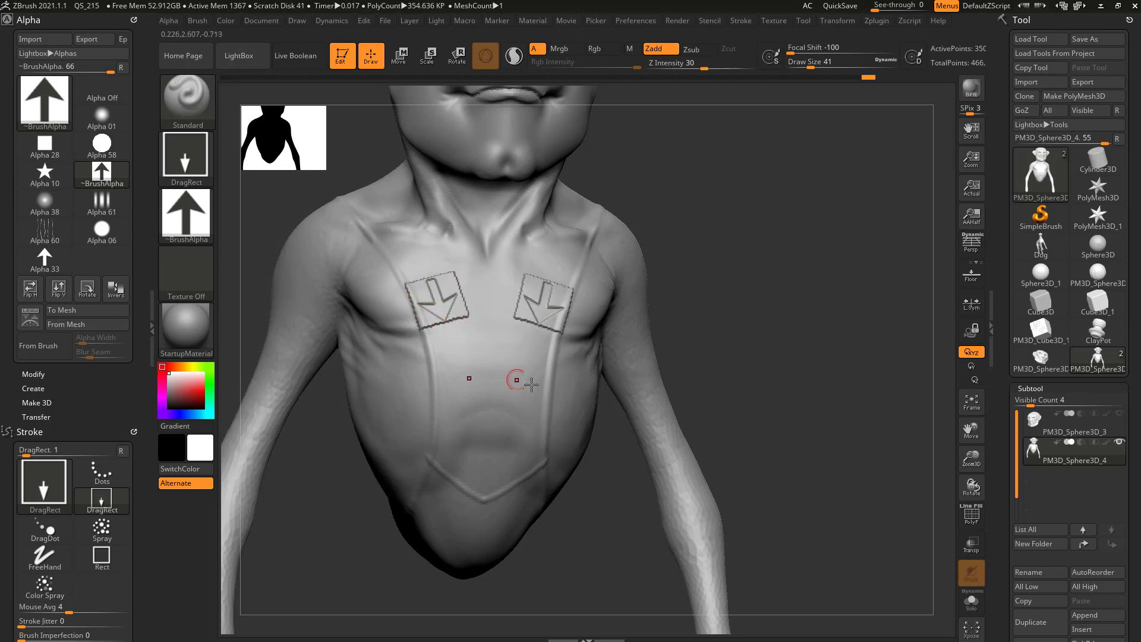
key(ctrl+z)
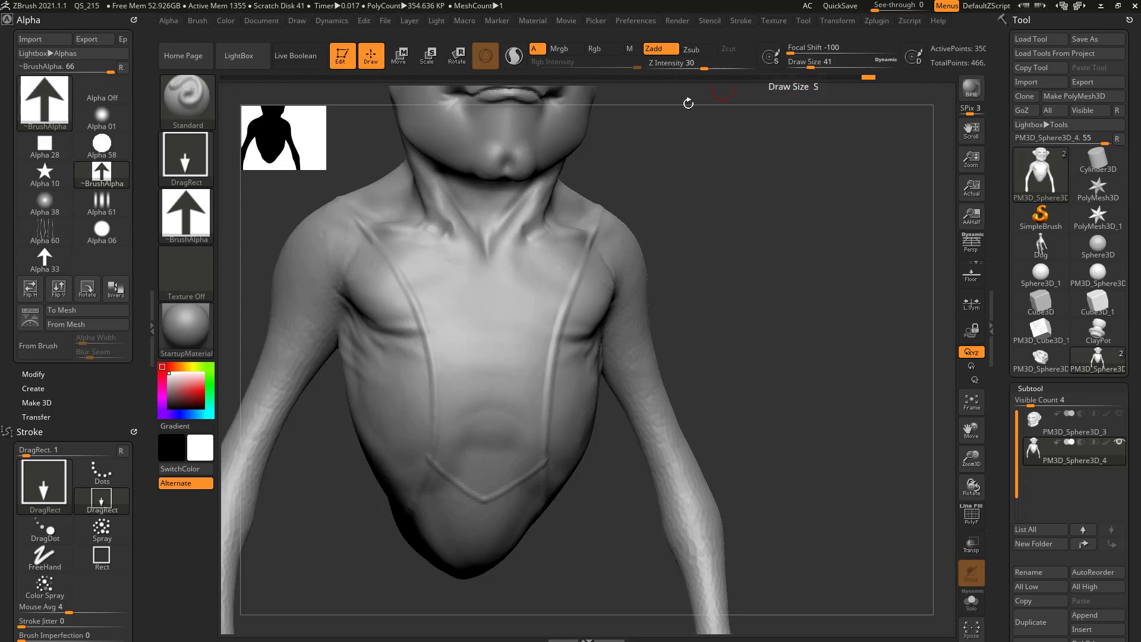
click(118, 294)
drag(433, 299, 453, 321)
key(ctrl+z)
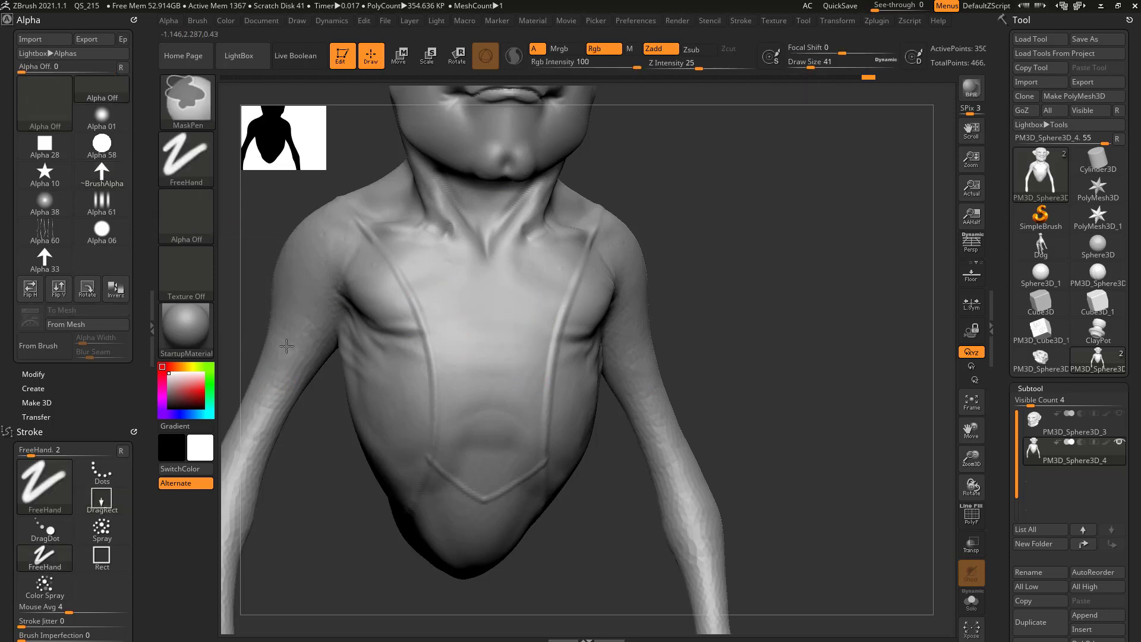
- Expand the Alpha palette's Modify settings
click(34, 374)
drag(11, 422, 9, 342)
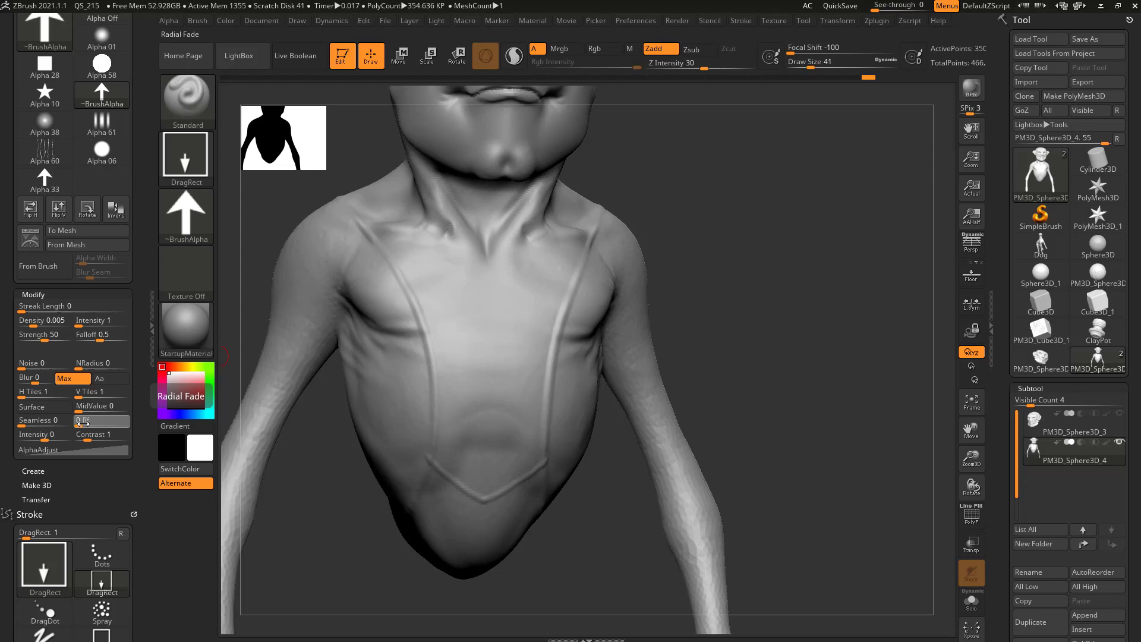
- Try a Radial Fade of 36 on the arrow alpha, undo the test stamp, and reset the fade to 0
drag(80, 423, 108, 423)
mouse_move(182, 205)
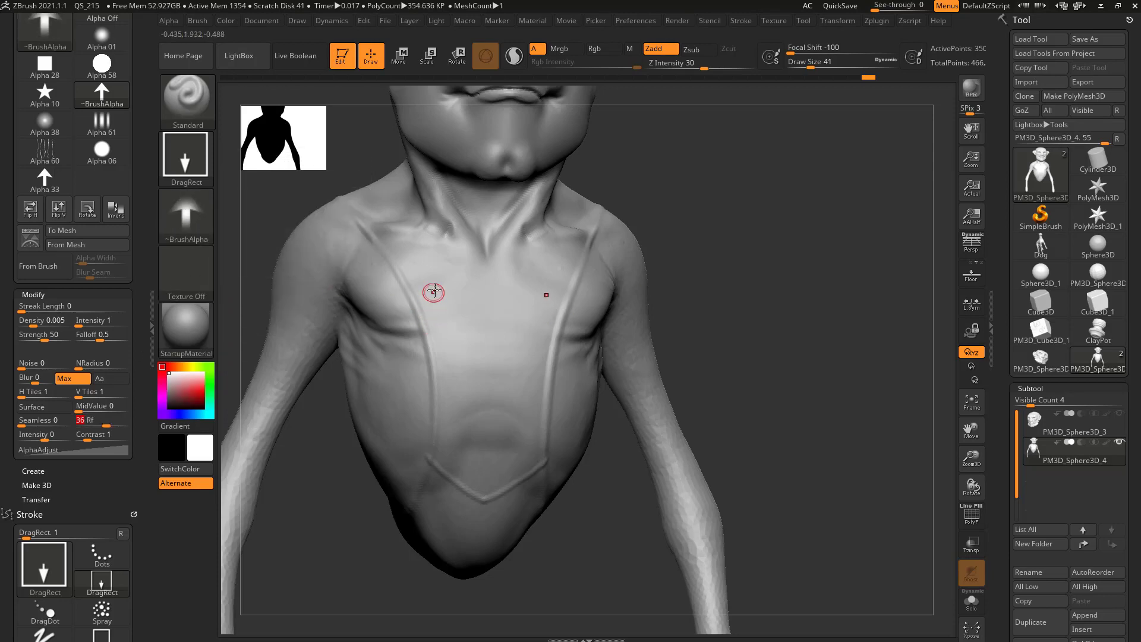
drag(447, 318, 451, 351)
key(ctrl+z)
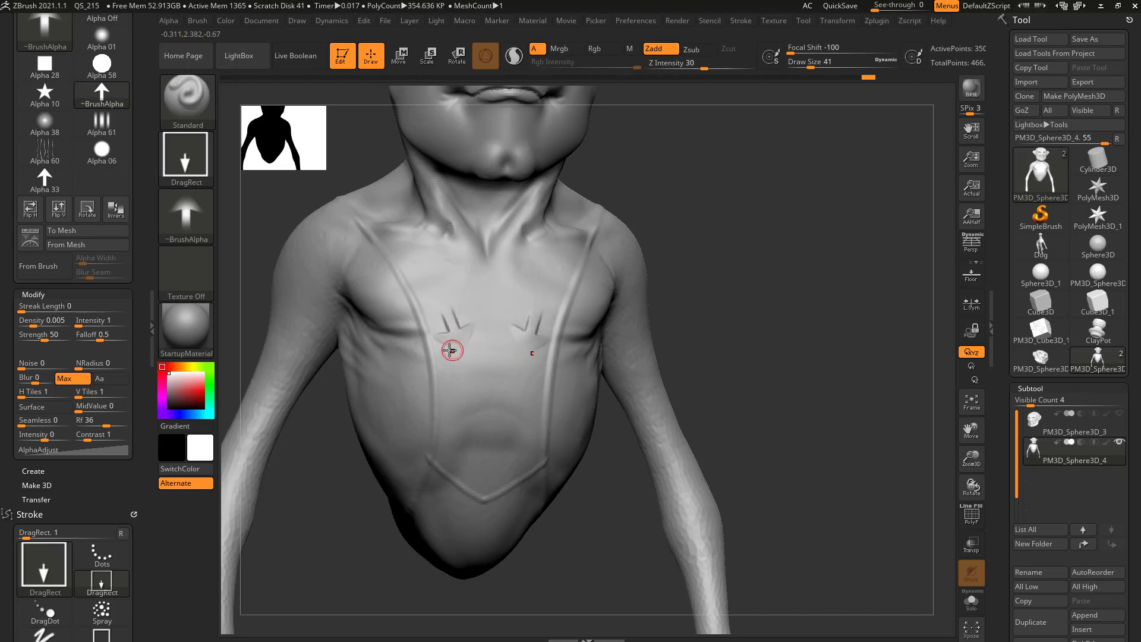
key(ctrl+z)
drag(101, 424, 74, 425)
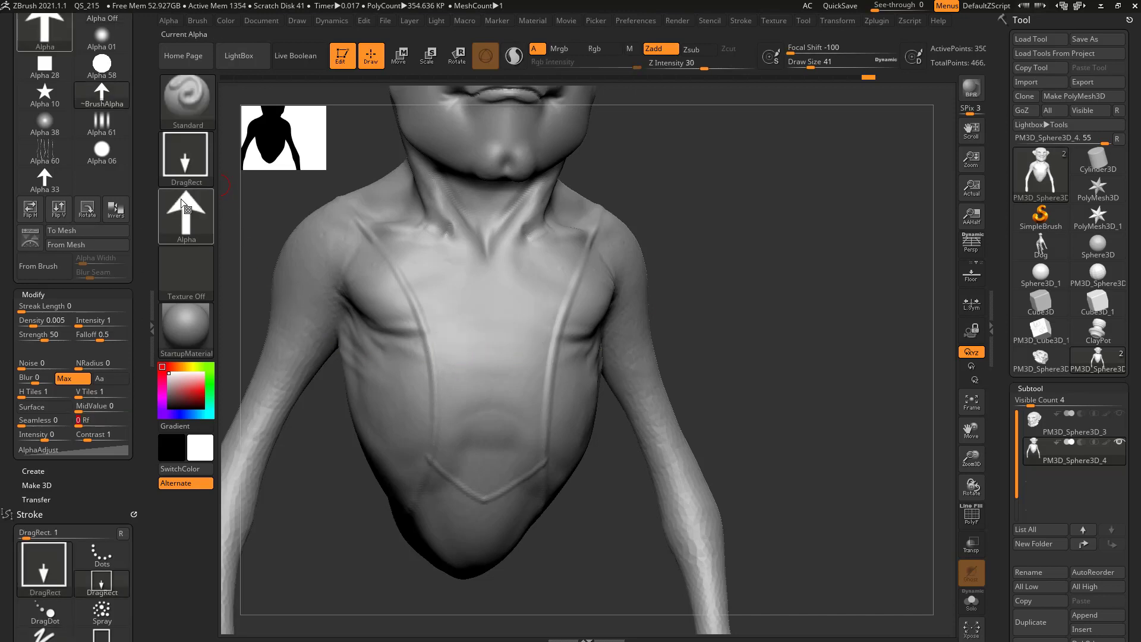
- Switch to Alpha 31 and test-stamp it on the chest at about 2.51 Contrast and at Contrast 1, undoing each stamp
click(193, 215)
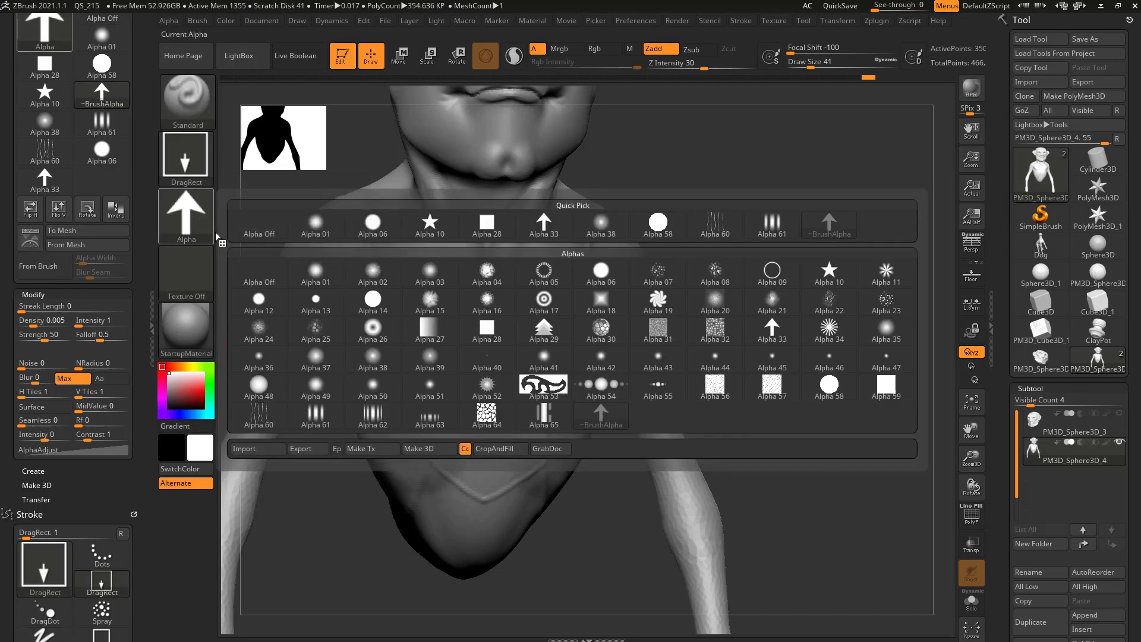
click(657, 336)
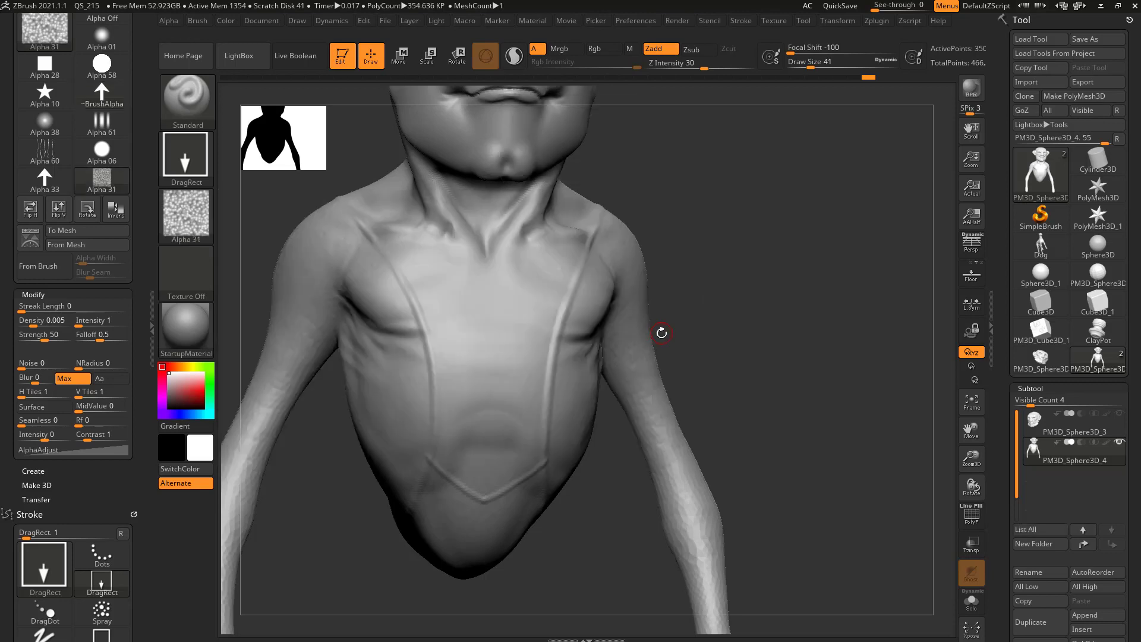
drag(89, 436, 102, 435)
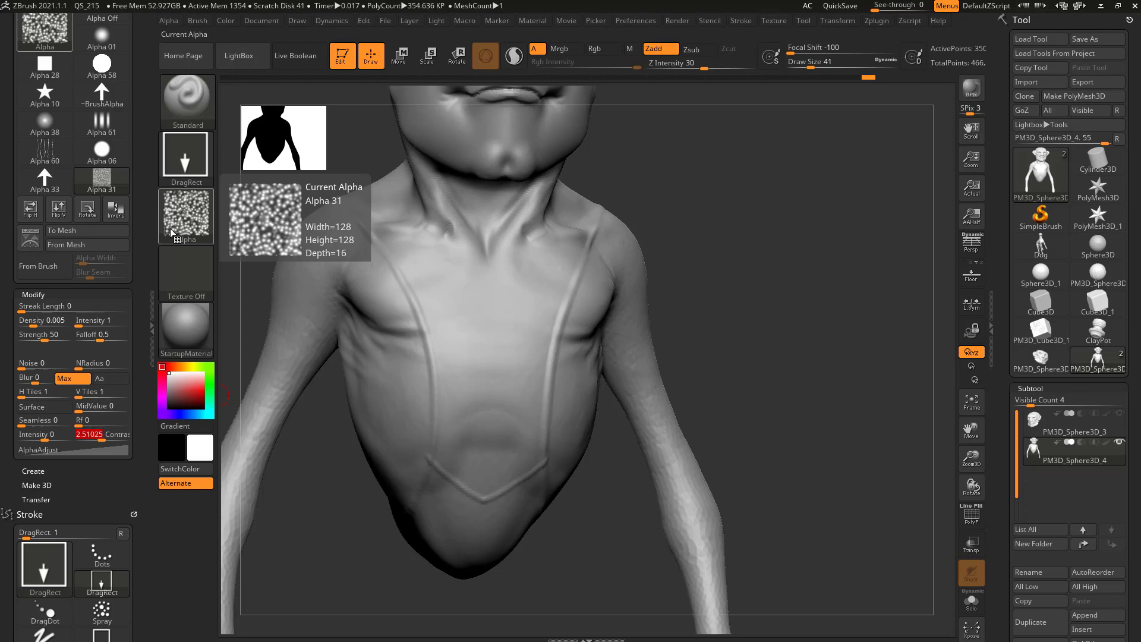
drag(487, 321, 475, 404)
key(ctrl+z)
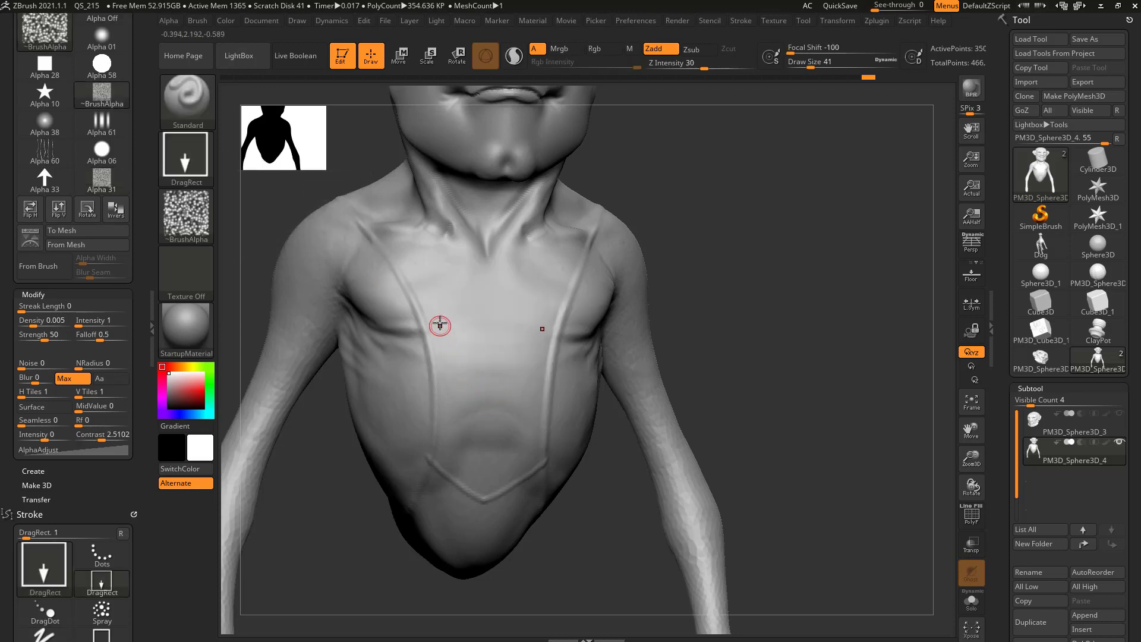
drag(438, 321, 457, 365)
key(ctrl+z)
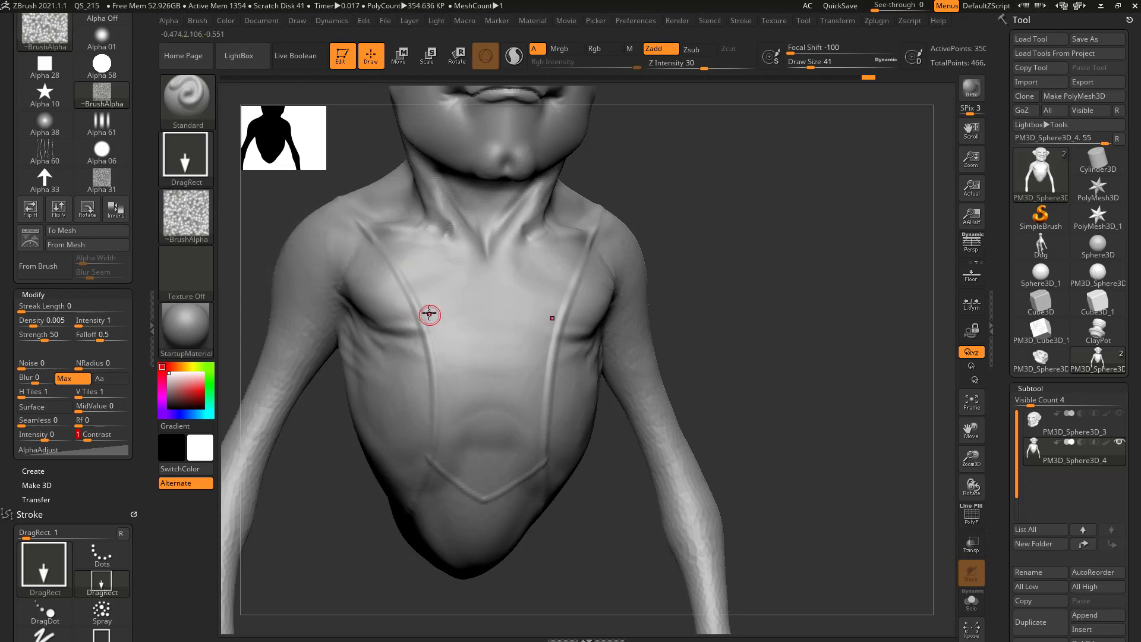
drag(429, 314, 461, 354)
key(ctrl+z)
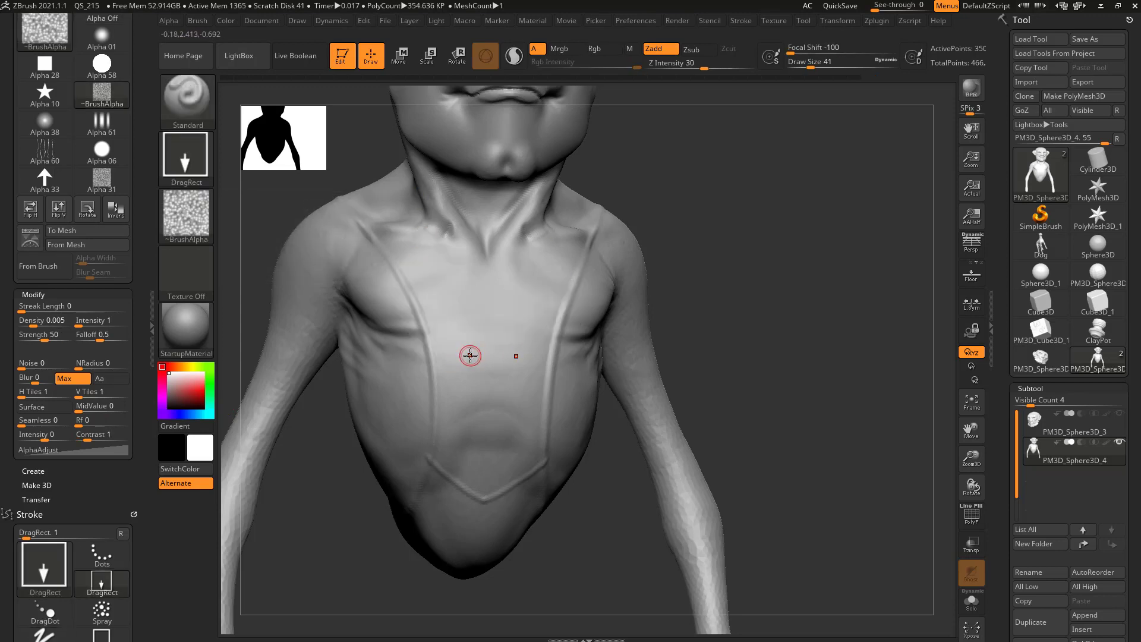
- Try different Intensity and H Tiles values on the noise alpha, resetting them to 0 and 1
drag(38, 437, 59, 436)
click(44, 437)
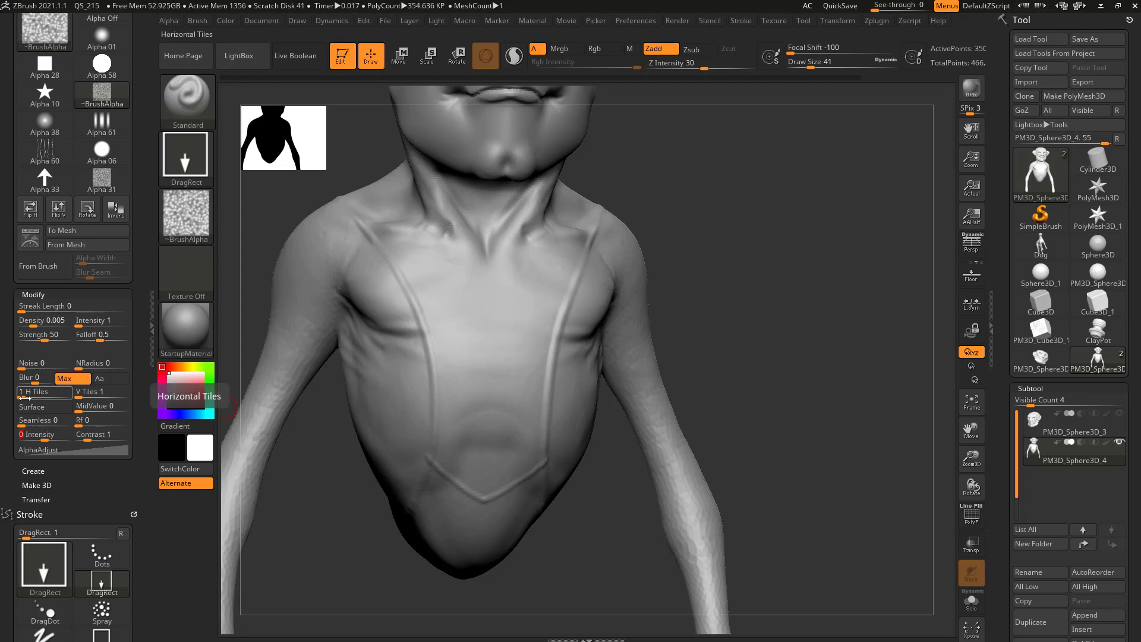
mouse_move(22, 398)
mouse_down()
mouse_move(125, 388)
mouse_move(60, 393)
mouse_up()
drag(46, 393, 13, 393)
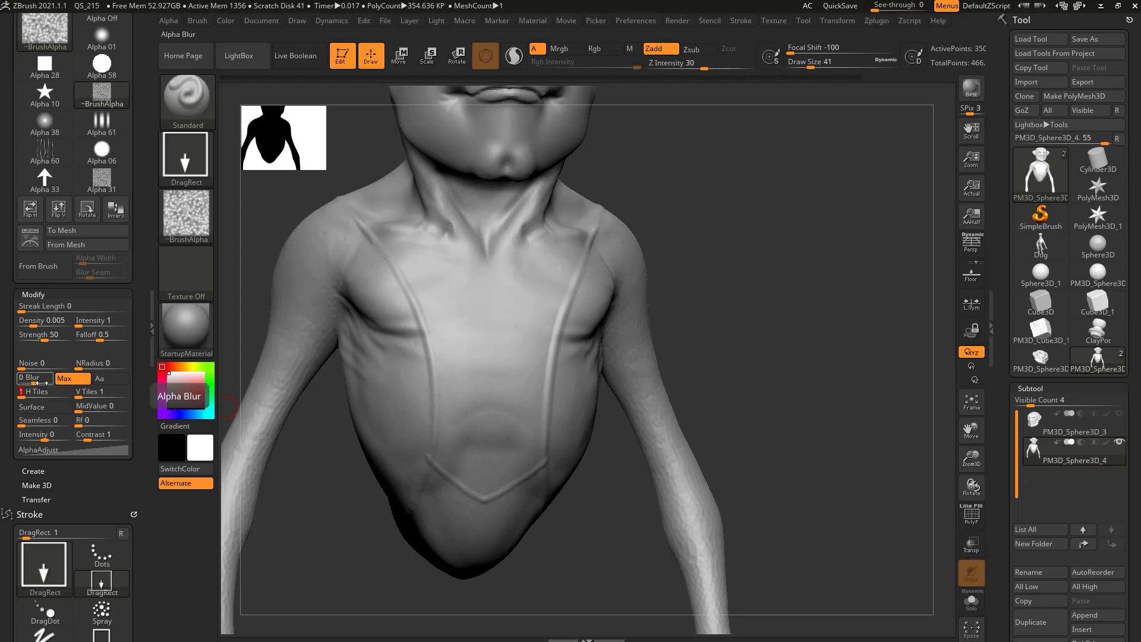
- Switch back to Alpha 33, set its Blur to 15, test-stamp it on the chest, and undo the stamp
click(186, 215)
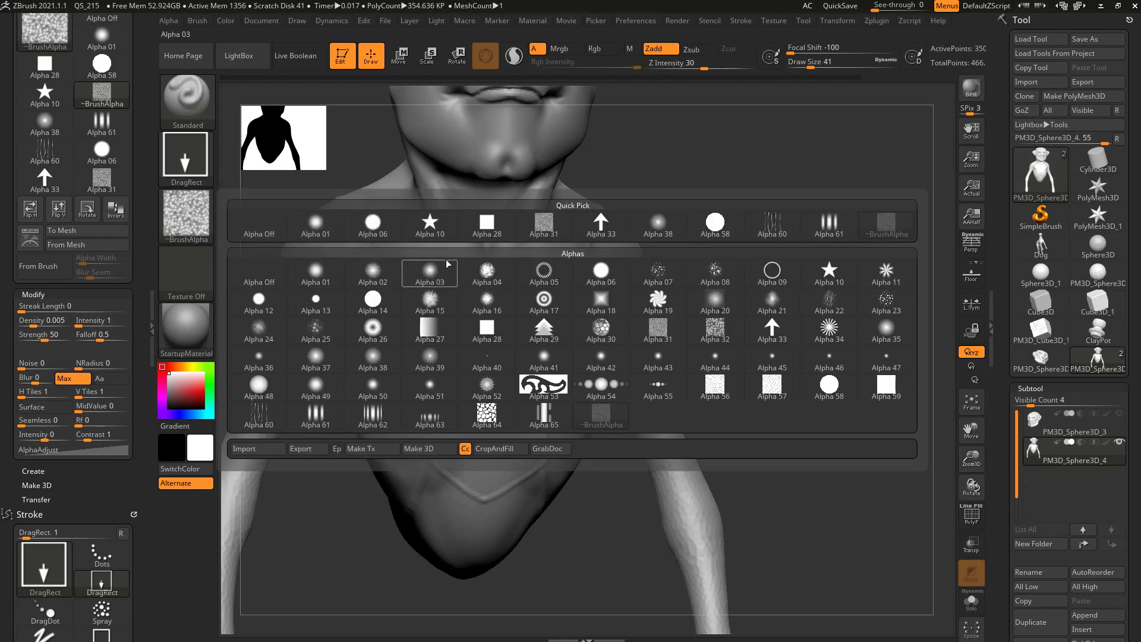
click(600, 231)
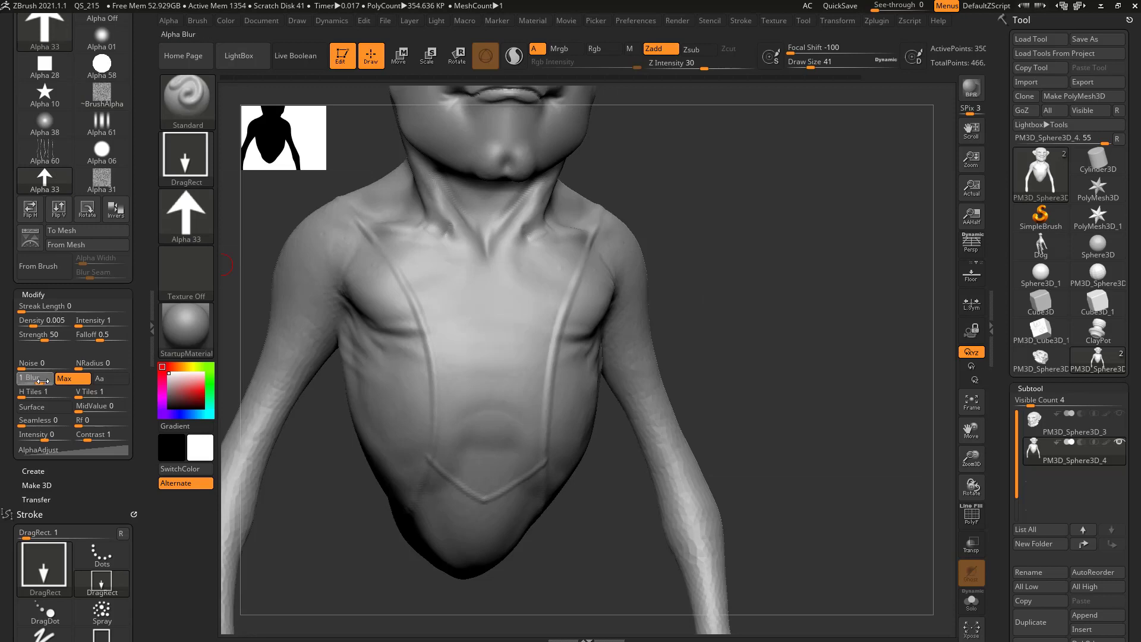
drag(42, 380, 50, 381)
drag(440, 295, 489, 389)
key(ctrl+z)
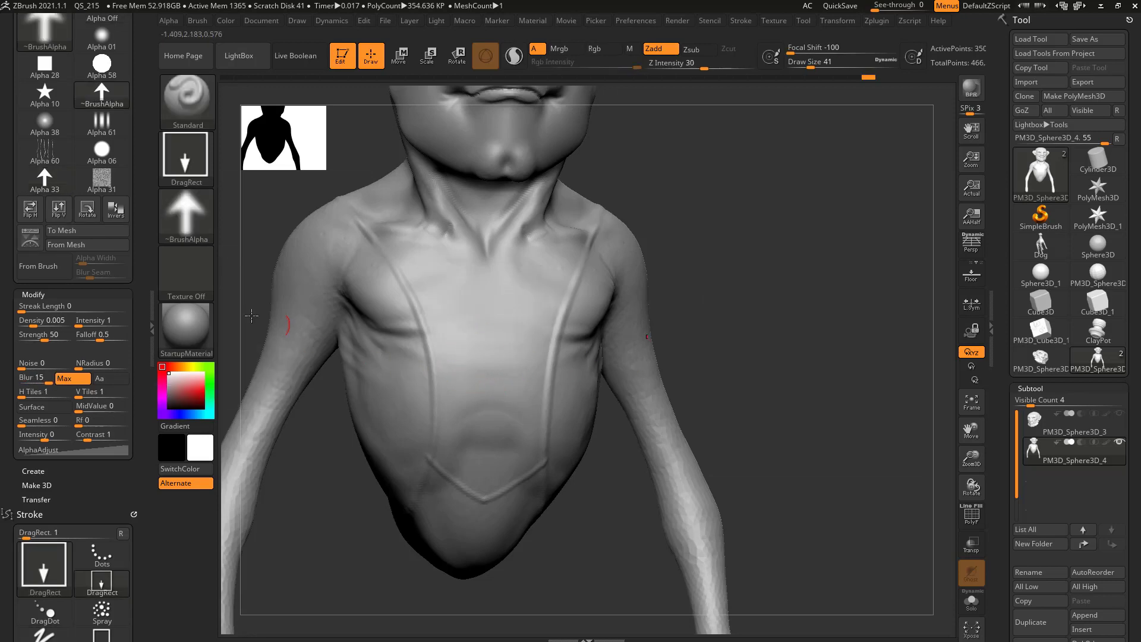
- Set the arrow alpha's Blur to -15, test-stamp it on the chest, and undo the stamp
drag(33, 378, 17, 379)
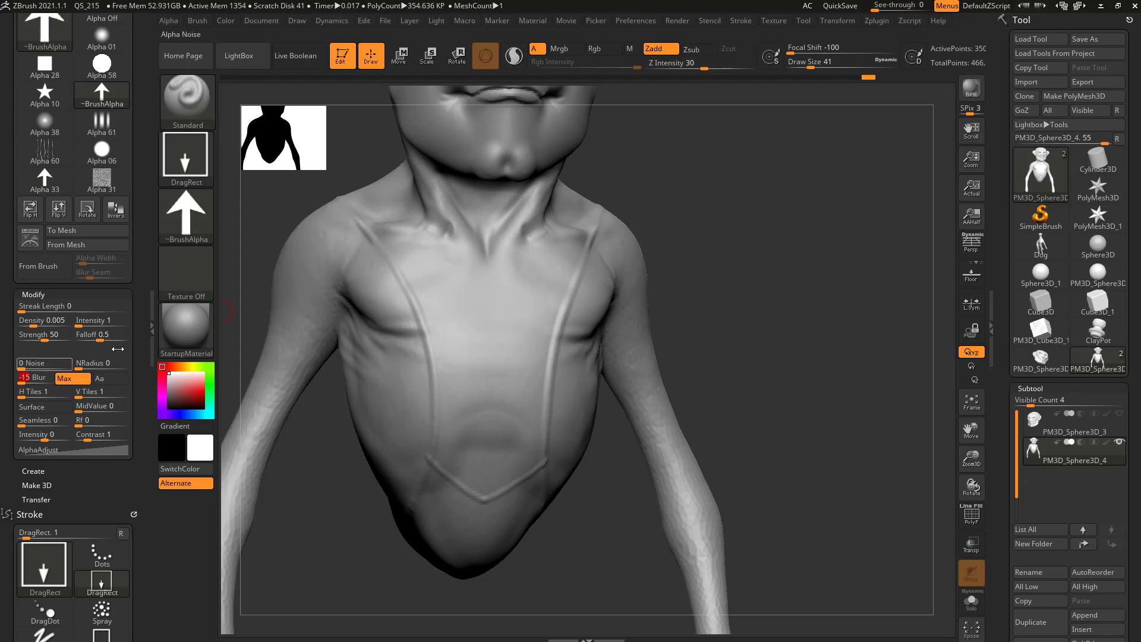
drag(461, 310, 498, 384)
key(ctrl+z)
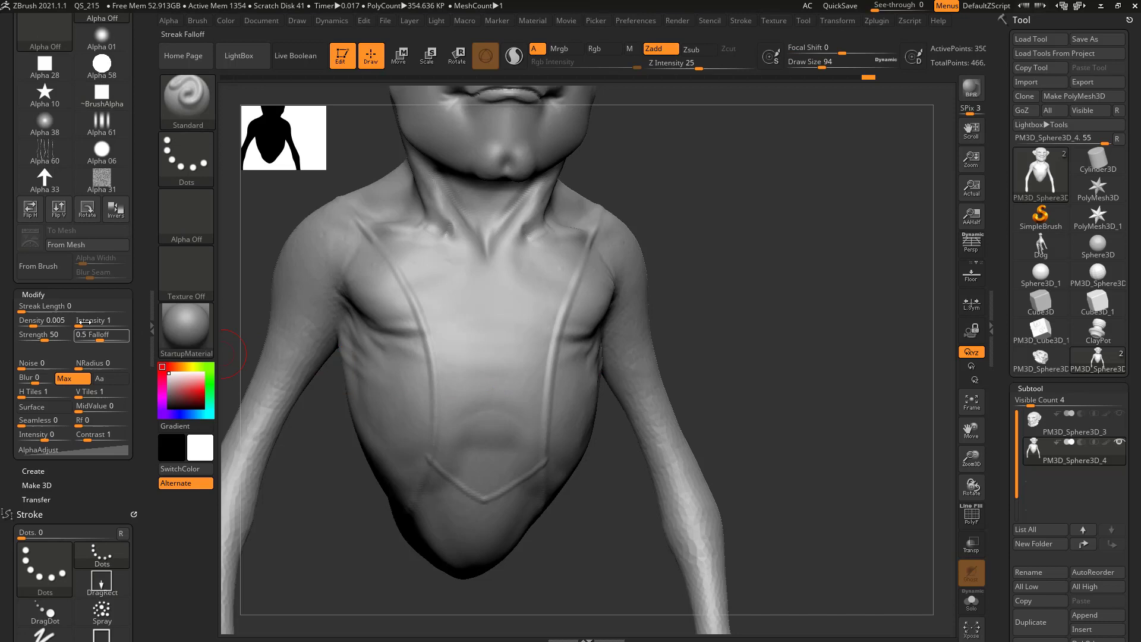
- Assign Alpha 28 to the Standard brush and remove the Alpha palette from the tray
mouse_move(92, 305)
mouse_down()
mouse_move(69, 306)
mouse_move(117, 307)
mouse_move(9, 310)
mouse_up()
click(186, 214)
click(543, 224)
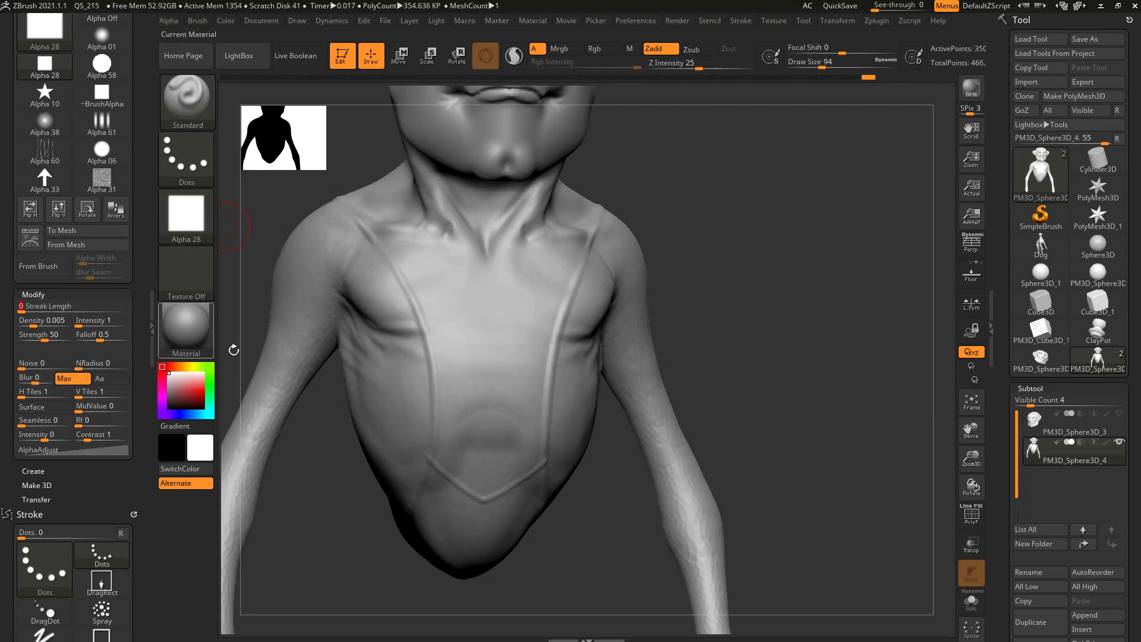
drag(140, 288, 139, 367)
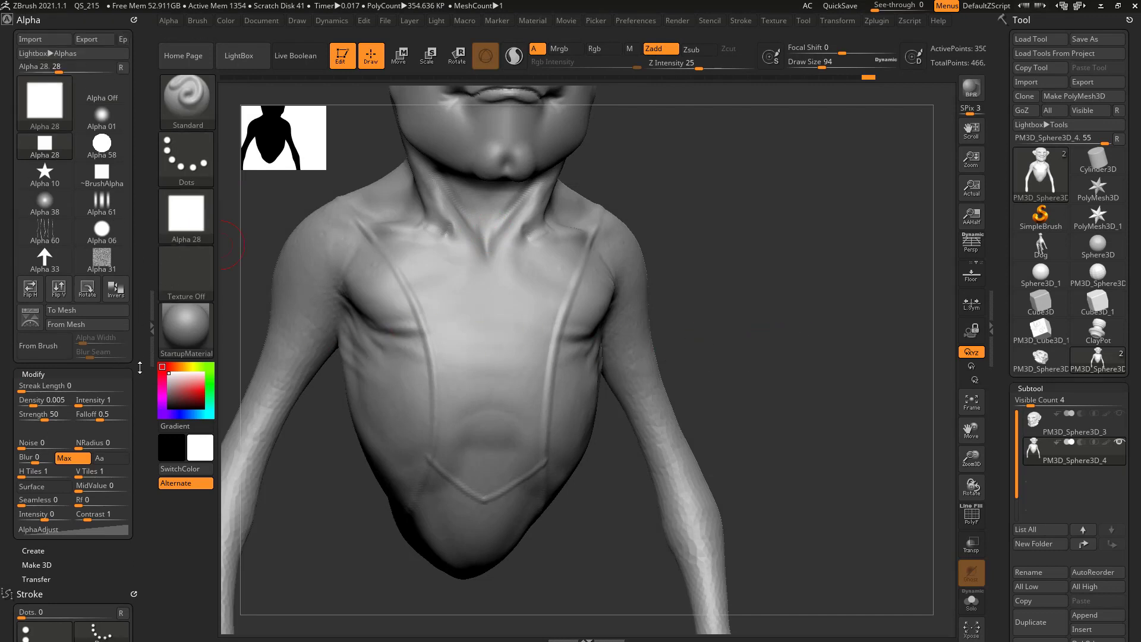
click(134, 20)
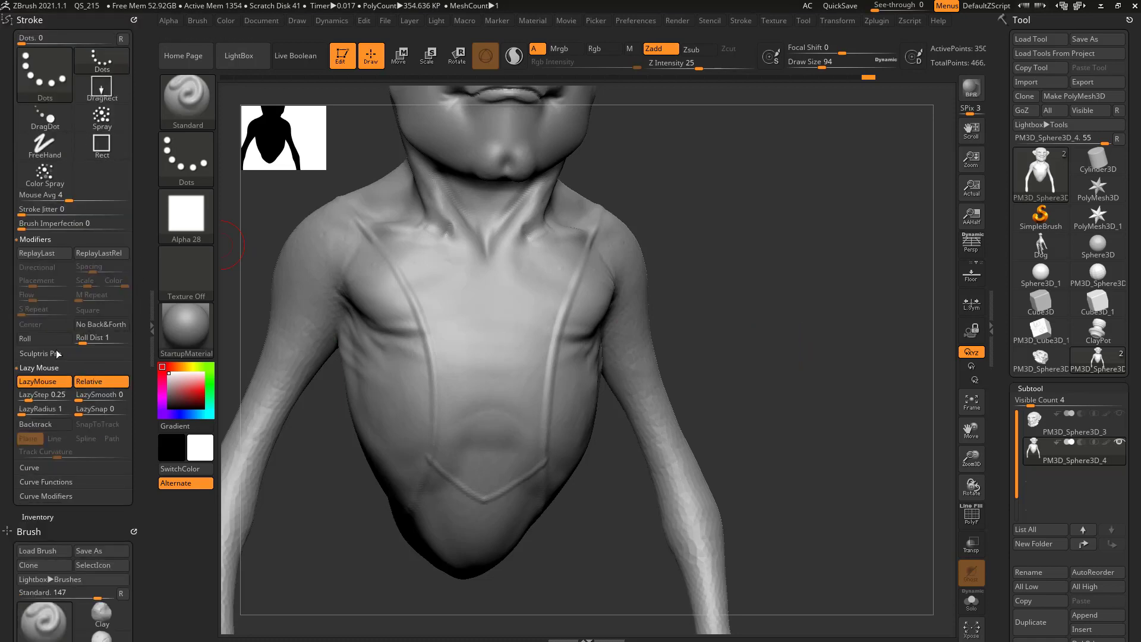
- Turn on BuildUp in the Standard brush's Samples settings, test a stroke on the chest, and undo it
scroll(140, 340, down, 3)
scroll(140, 341, down, 2)
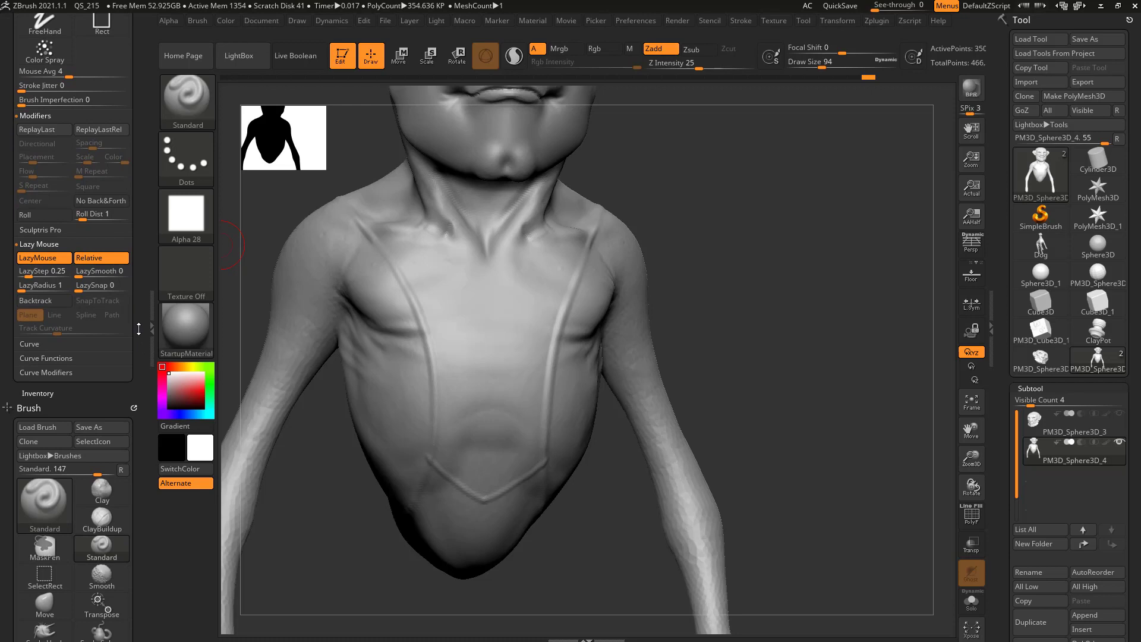
scroll(144, 357, down, 15)
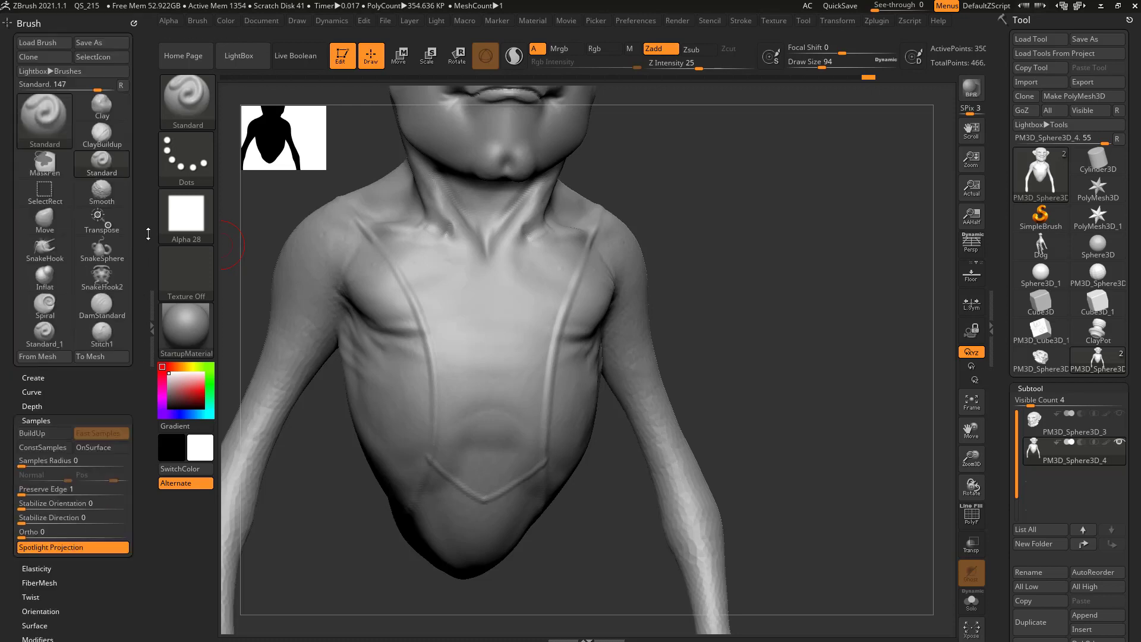
click(48, 334)
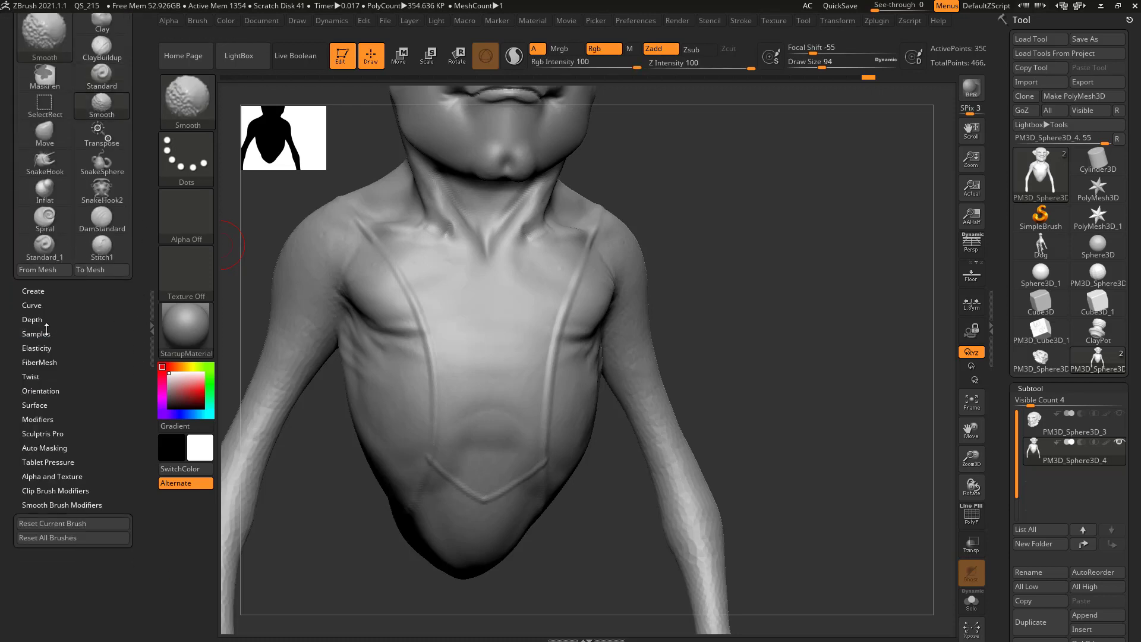
click(49, 333)
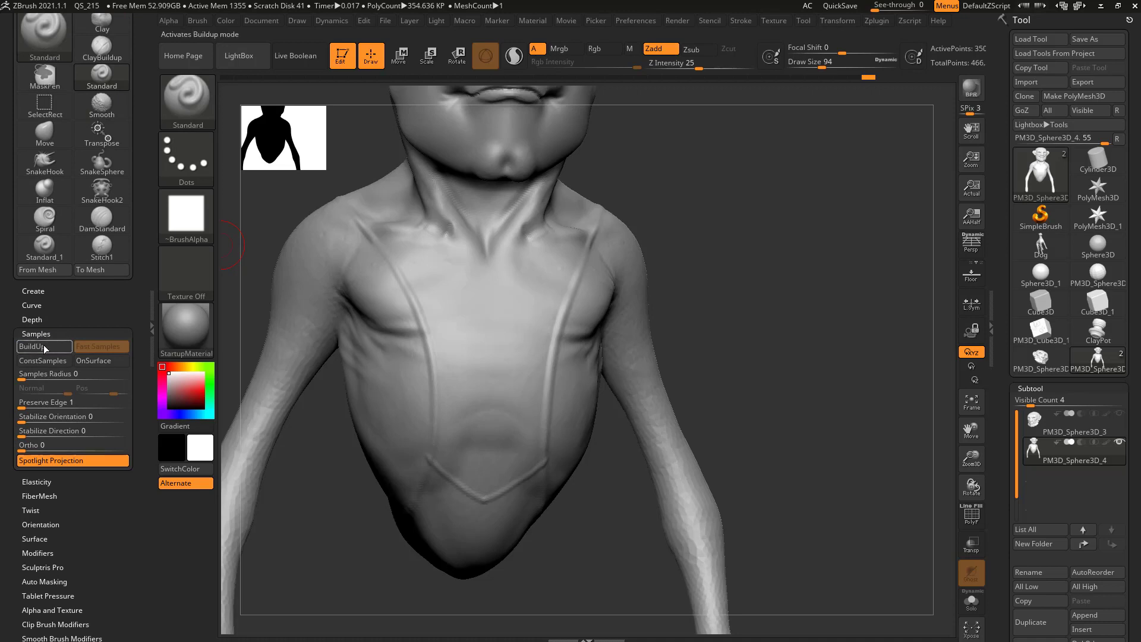
drag(434, 305, 437, 342)
key(ctrl+z)
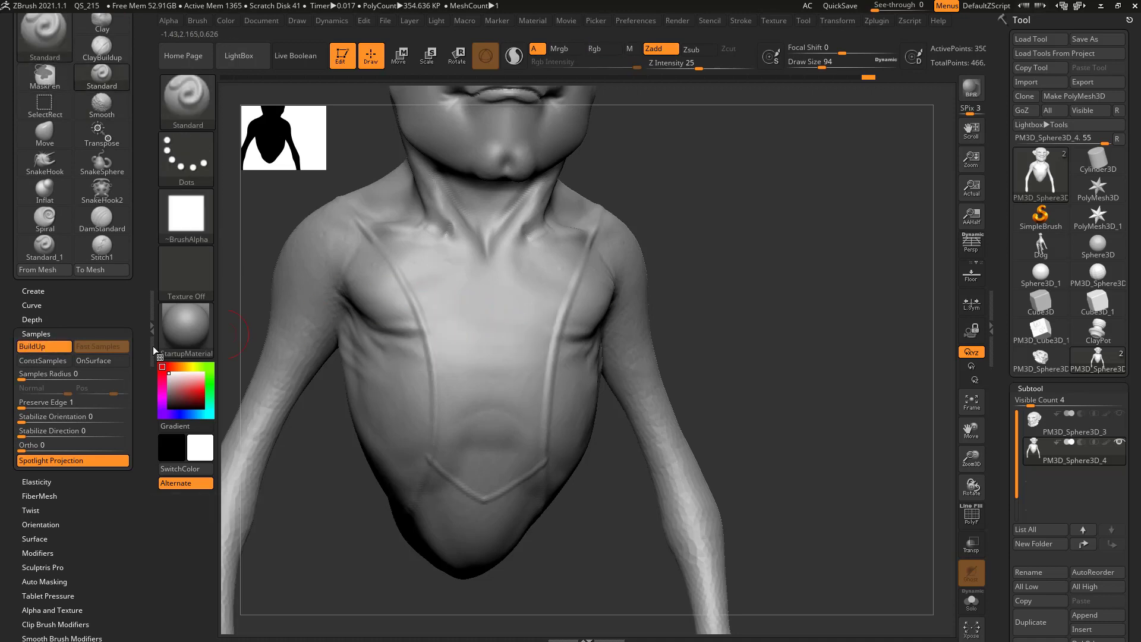
- Turn BuildUp off again, test a stroke down the chest, and undo it
click(53, 346)
mouse_move(458, 324)
mouse_down()
mouse_move(437, 357)
mouse_move(434, 404)
mouse_move(444, 355)
mouse_move(416, 362)
mouse_move(431, 389)
mouse_move(419, 409)
mouse_move(431, 439)
mouse_up()
key(ctrl+z)
key(ctrl+z)
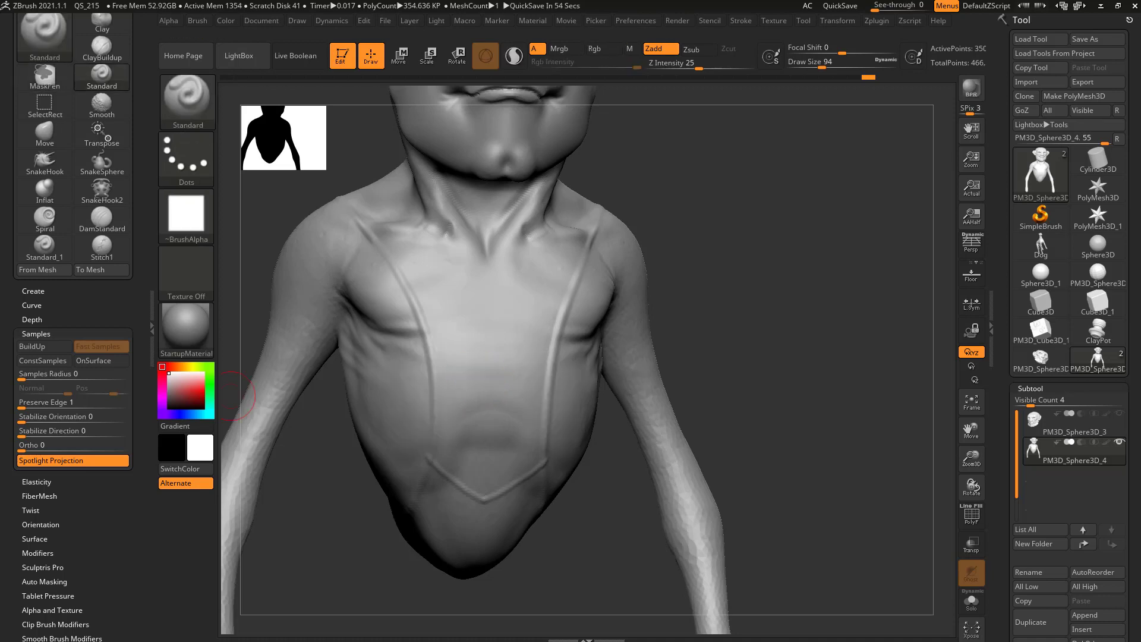
- Reset the current brush and all brushes to their defaults, and glance through the brush library
scroll(26, 297, down, 5)
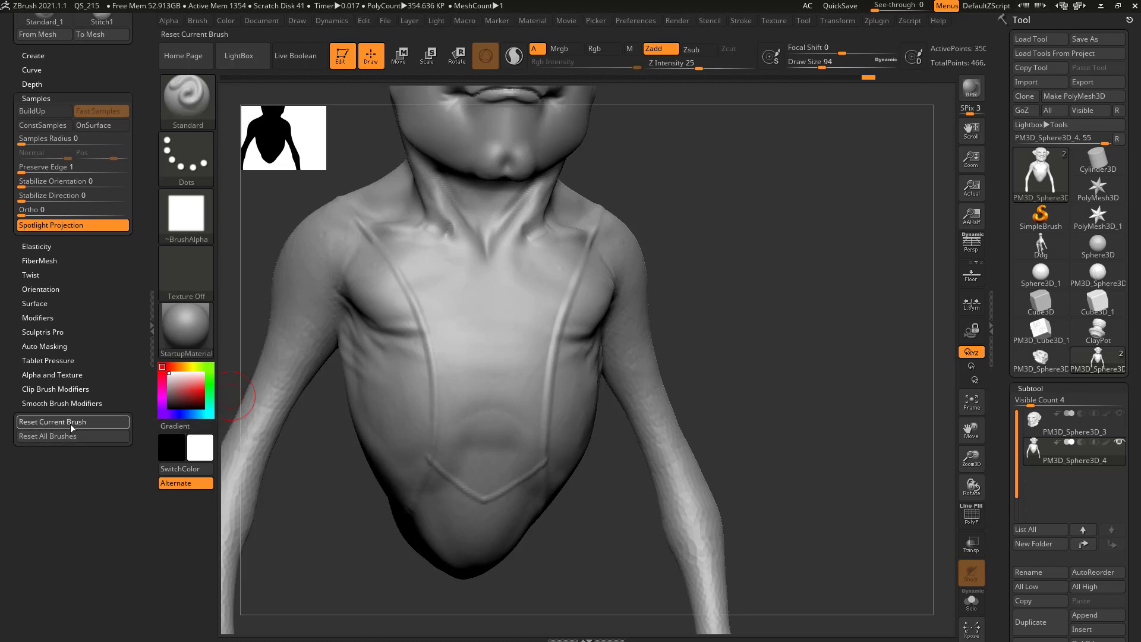
click(71, 423)
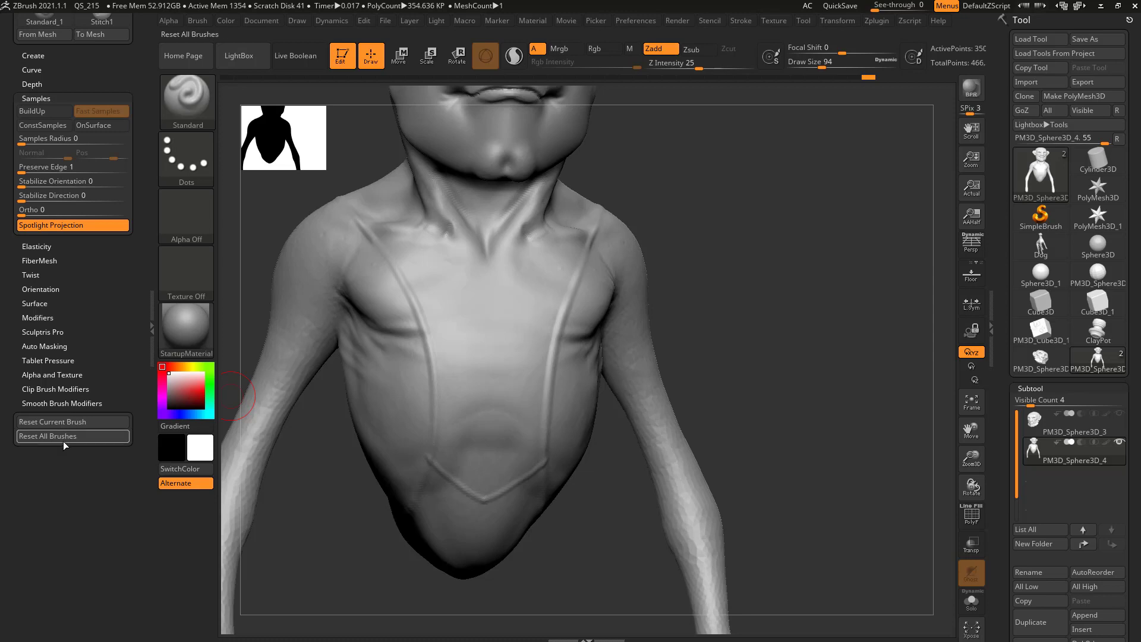
click(62, 437)
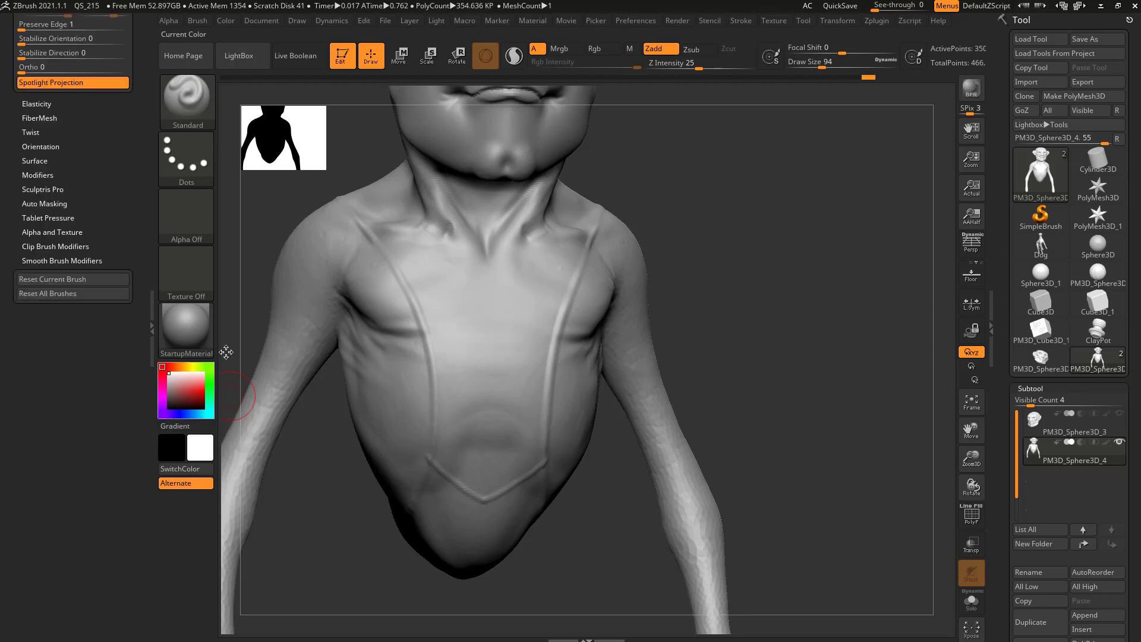
key(b)
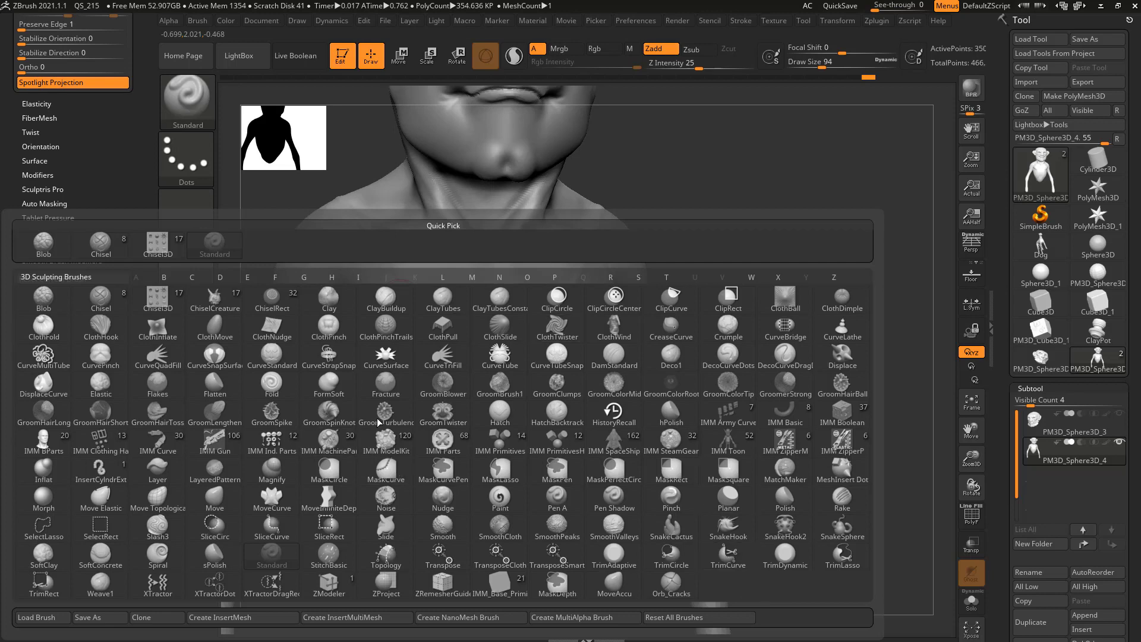
key(Escape)
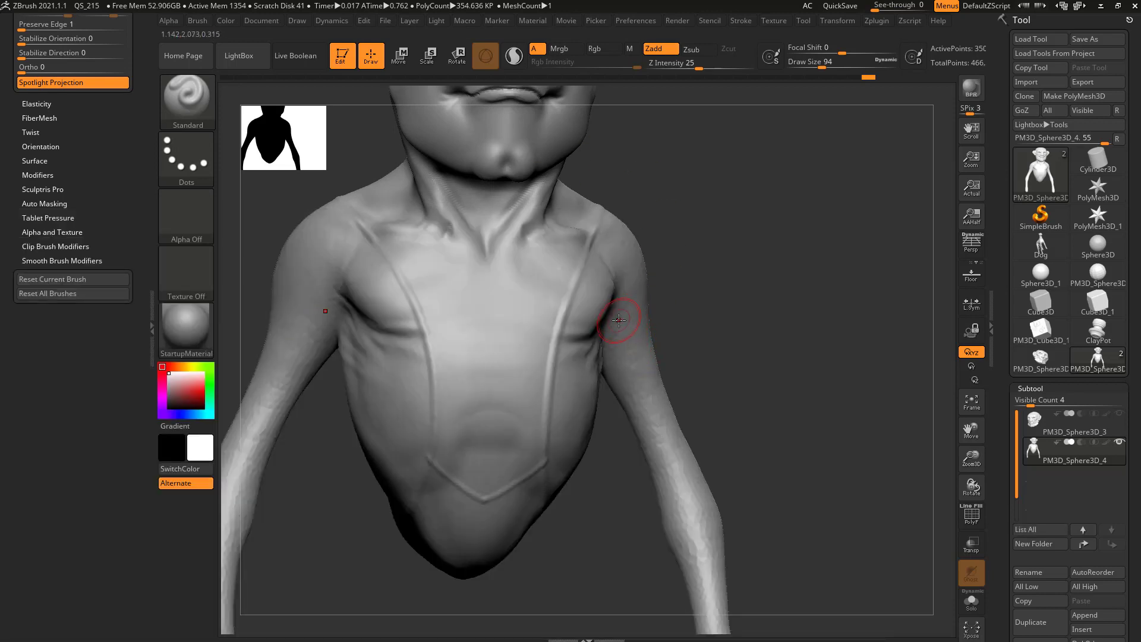
- Switch to the hPolish brush with Draw Size 116 and flatten the collarbone beside the shoulder
scroll(109, 363, up, 8)
scroll(142, 315, up, 5)
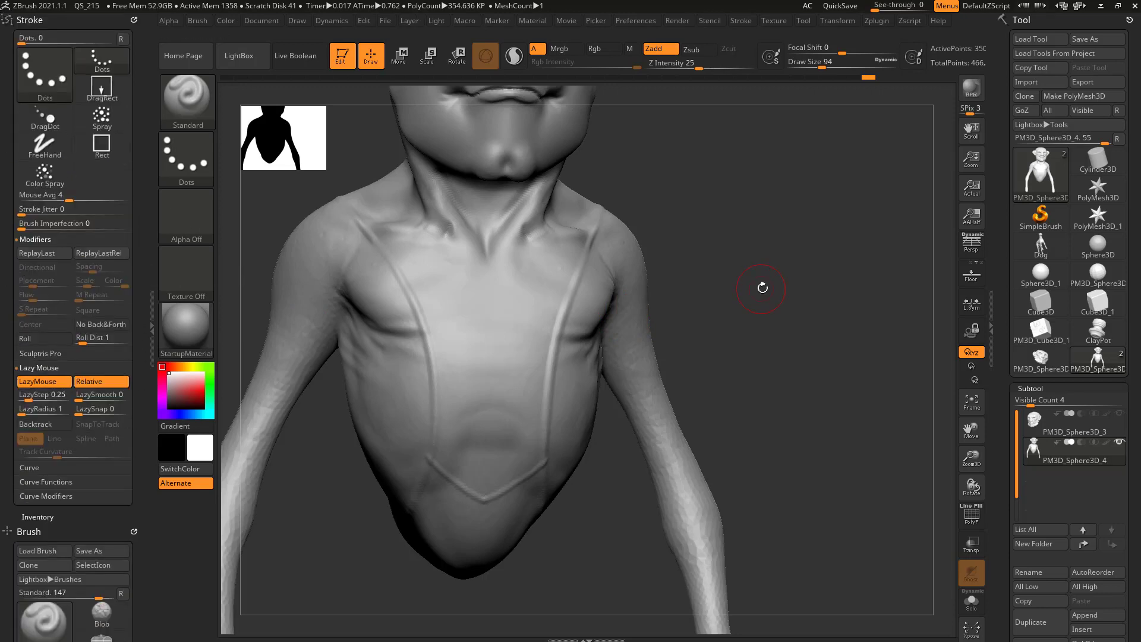
drag(762, 285, 584, 244)
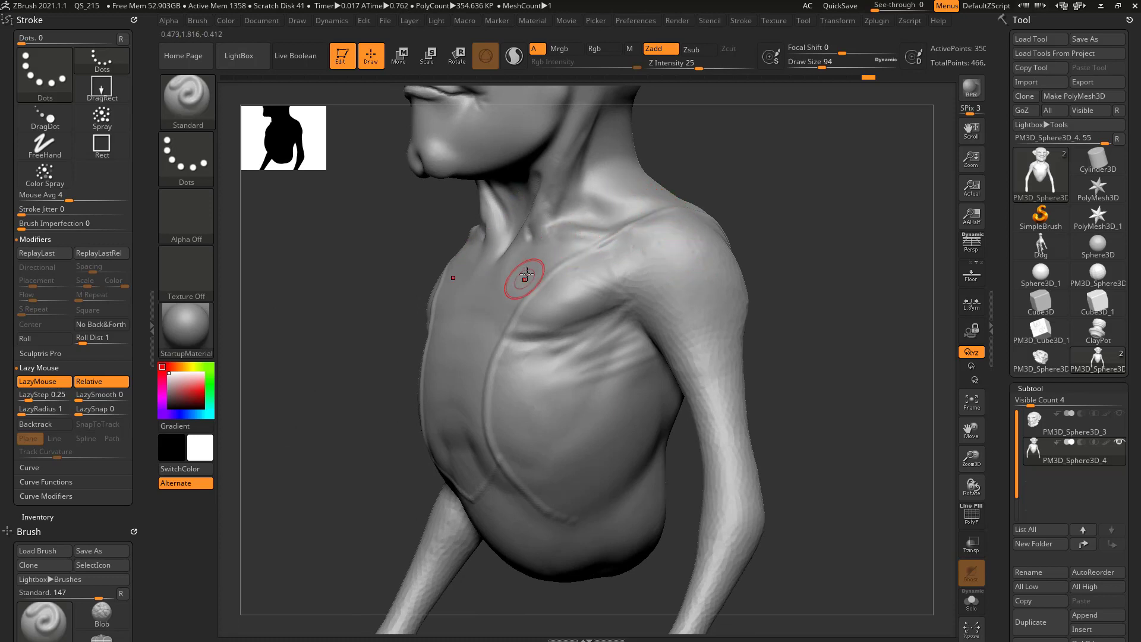
mouse_move(713, 202)
mouse_down()
mouse_move(739, 231)
mouse_move(767, 229)
mouse_move(766, 241)
mouse_move(566, 316)
mouse_up()
key(b)
key(h)
key(p)
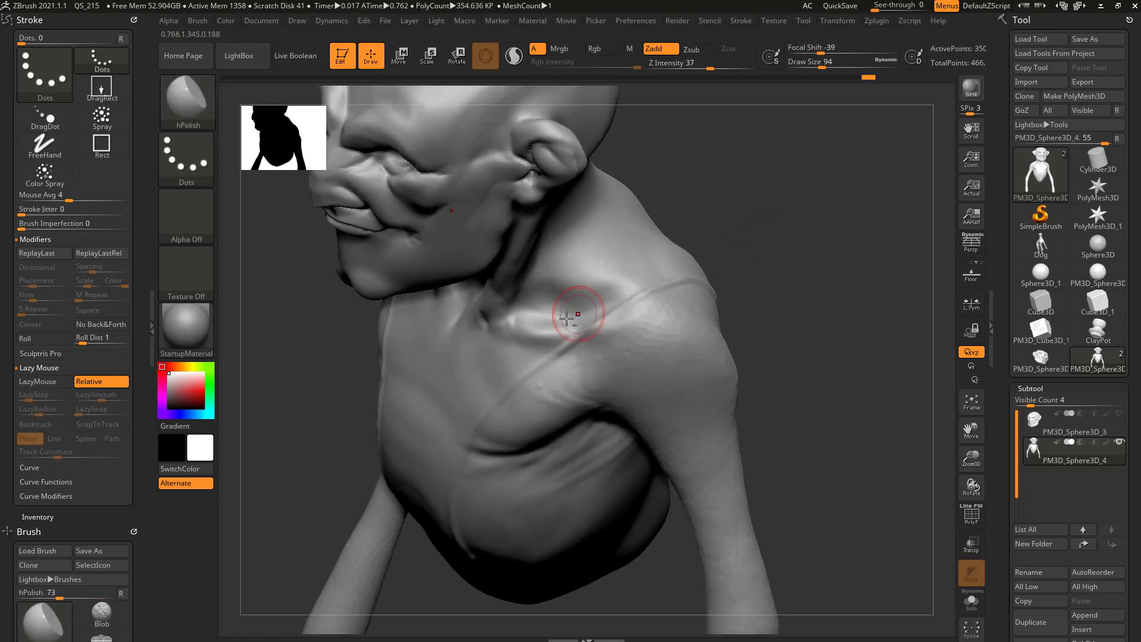
key(bracketright)
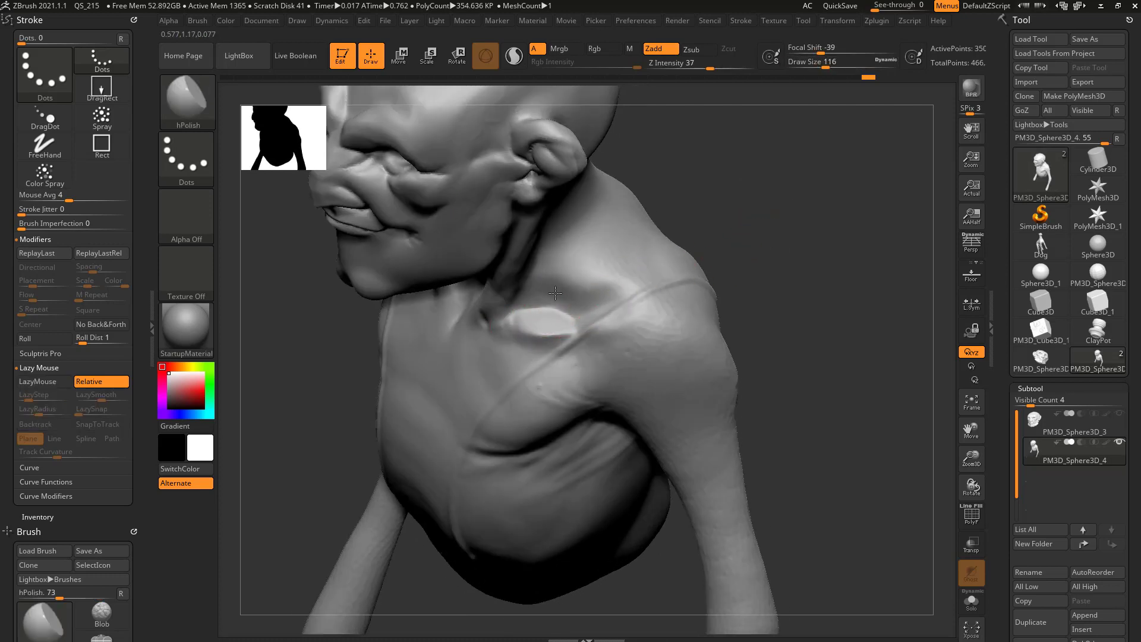
drag(698, 254, 538, 315)
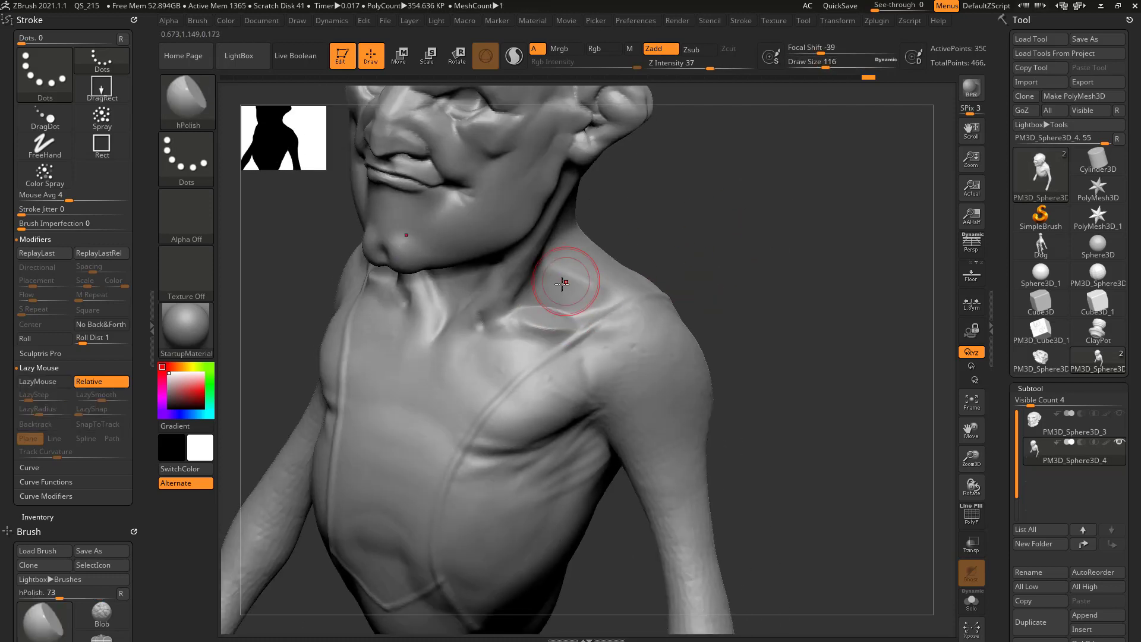
drag(677, 259, 650, 275)
mouse_move(526, 329)
mouse_down()
mouse_move(537, 323)
mouse_move(532, 332)
mouse_up()
drag(724, 270, 742, 285)
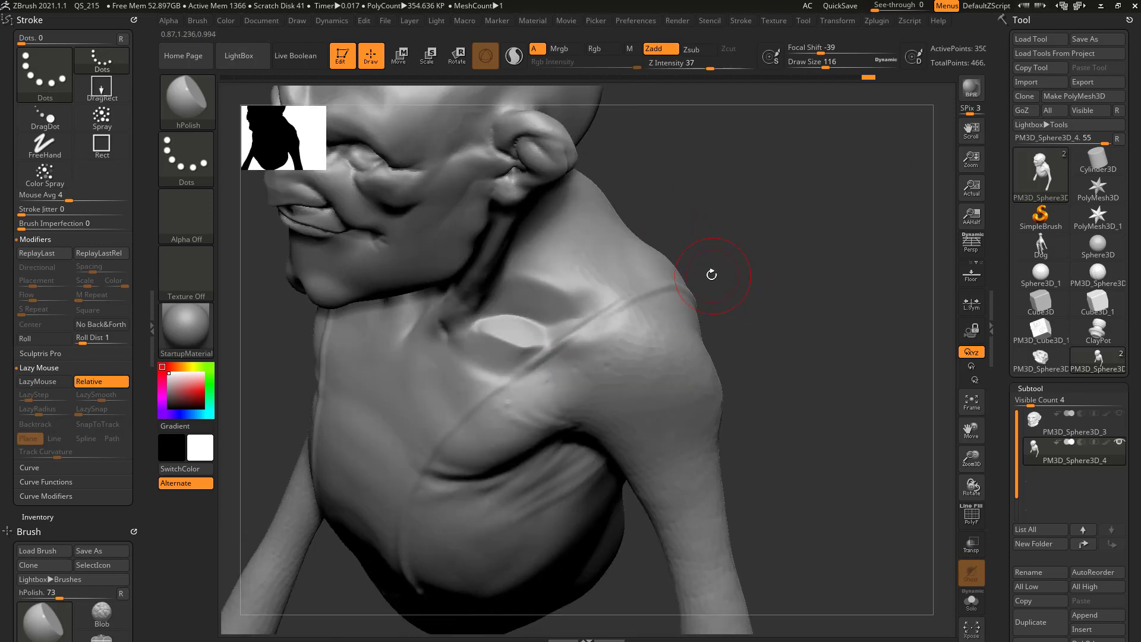
- Switch to the TrimDynamic brush with Draw Size 132 and trim flat planes along the collarbone and the hollow above it
key(b)
key(t)
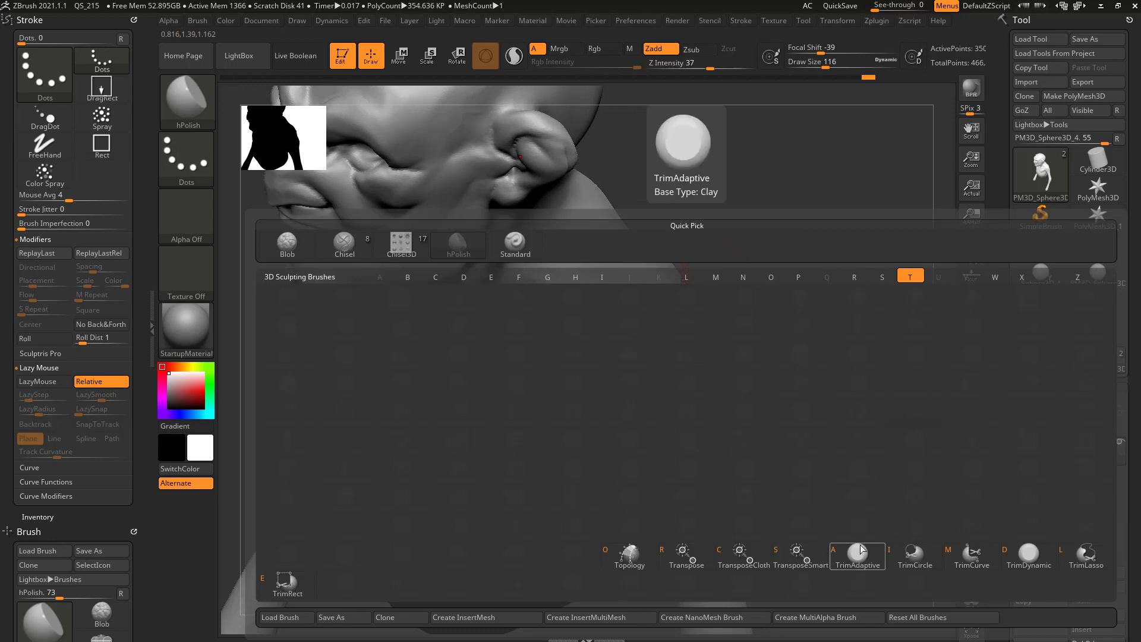
key(d)
key(bracketleft)
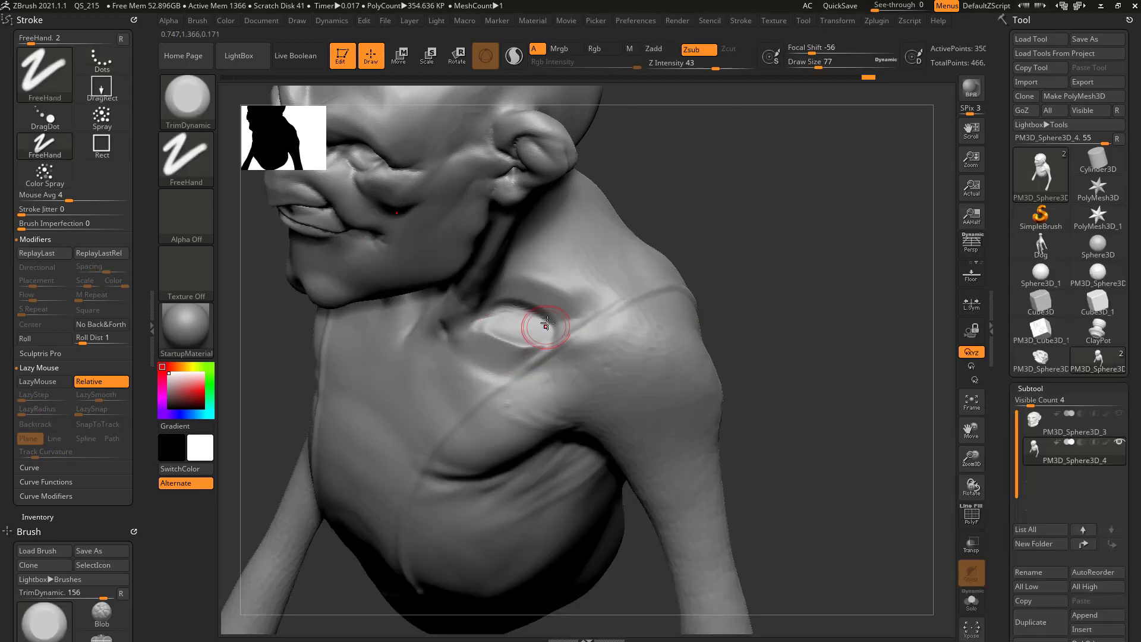
key(s)
mouse_move(547, 323)
mouse_down()
mouse_move(512, 316)
mouse_move(527, 327)
mouse_up()
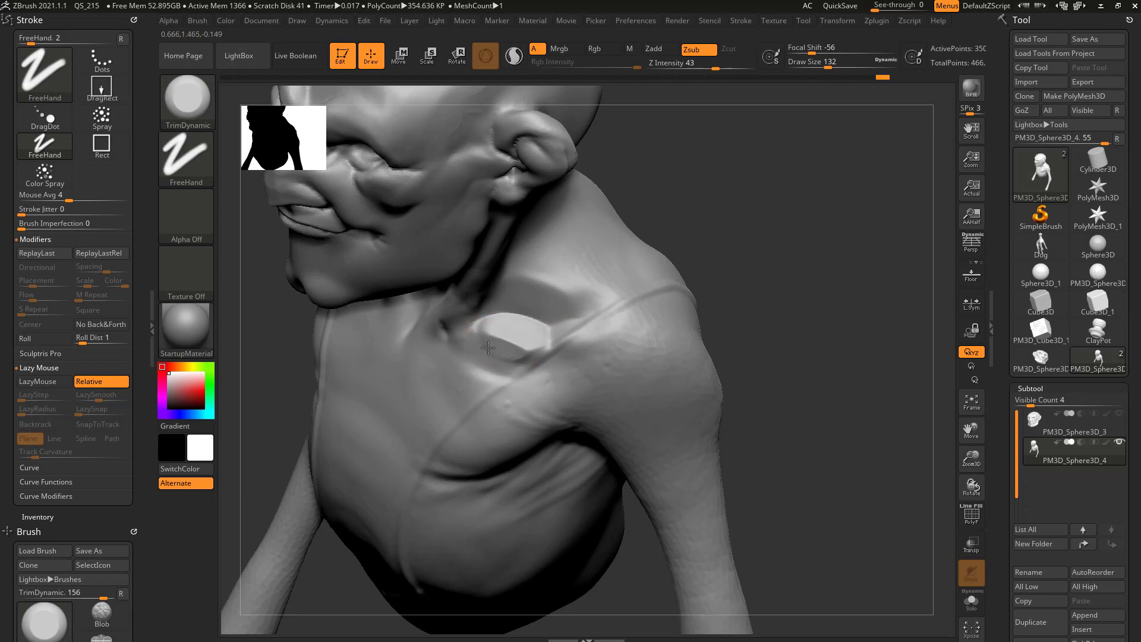
drag(717, 279, 543, 313)
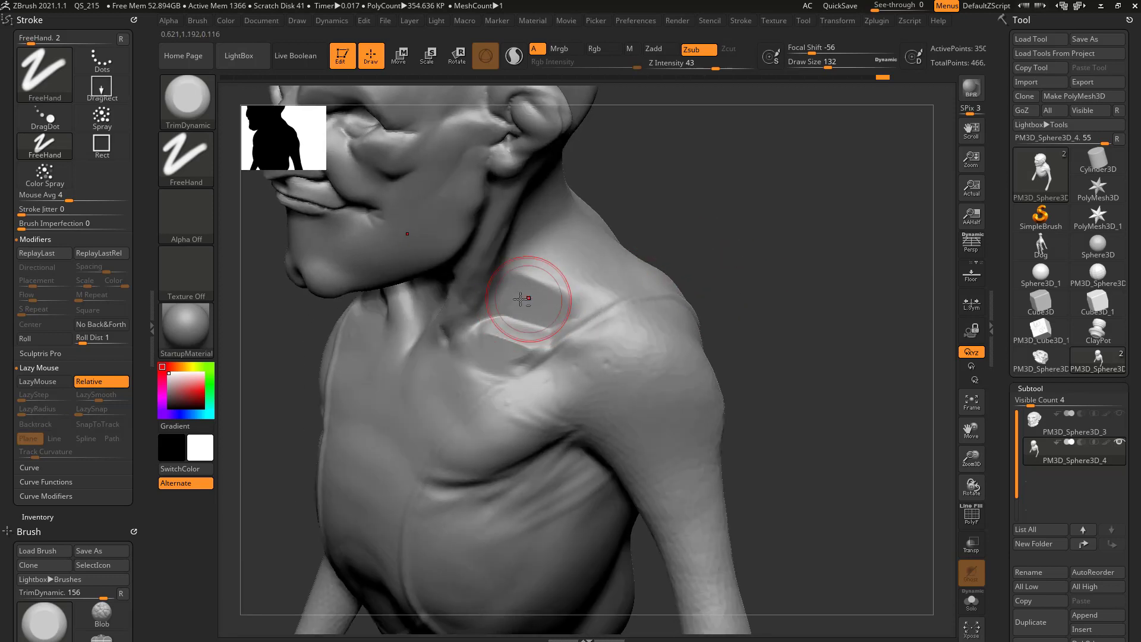
- Sharpen the trimmed collarbone planes from several angles, reducing the Draw Size to 94
drag(685, 232, 631, 297)
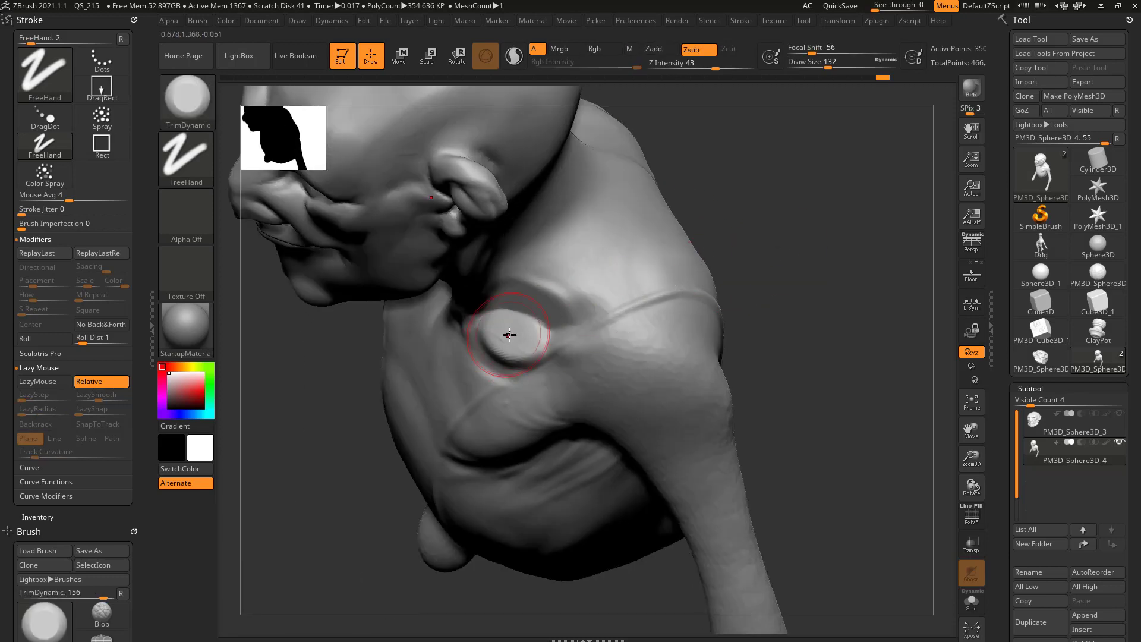
key(ctrl)
drag(761, 268, 521, 337)
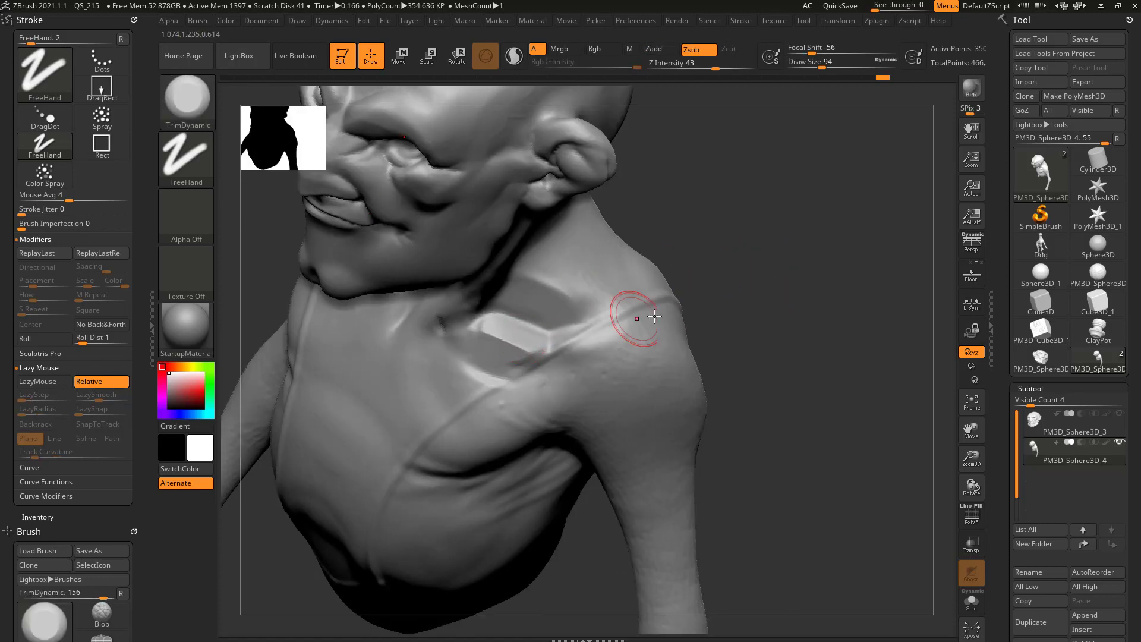
drag(701, 257, 527, 297)
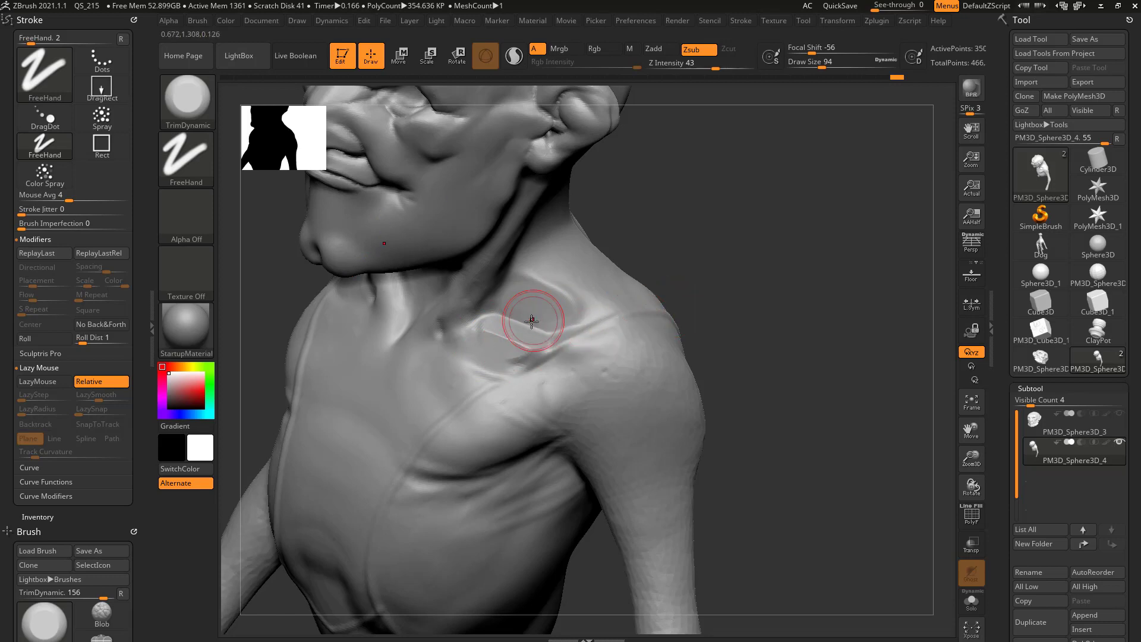
- Check the Edit preferences and repeatedly undo and redo the last TrimDynamic stroke on the collarbone to compare the surface
click(635, 21)
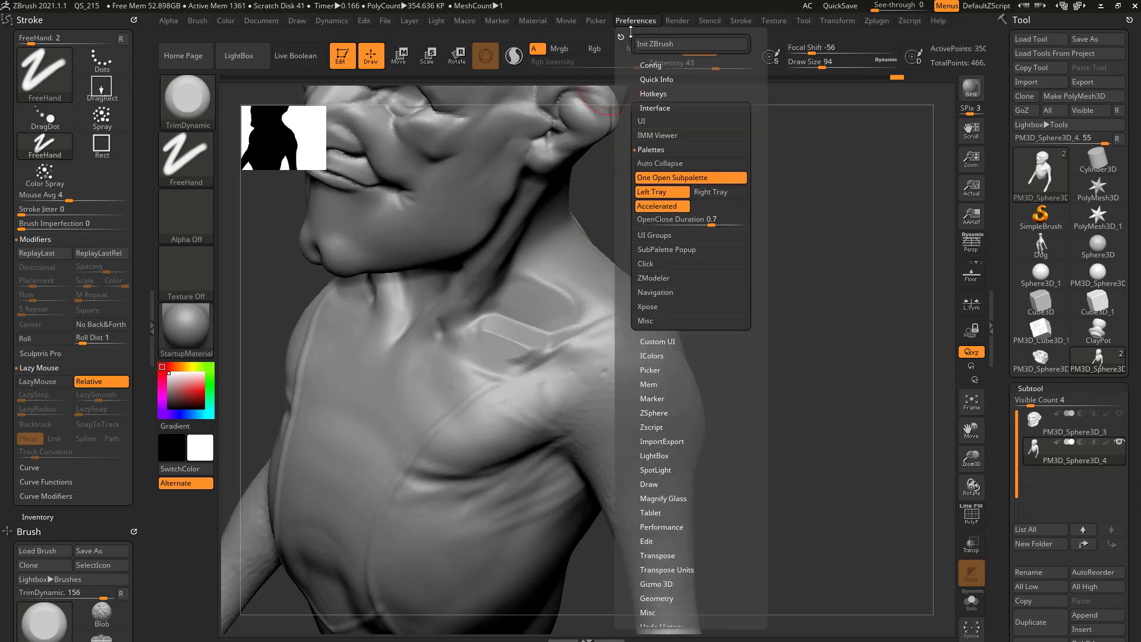
key(shift)
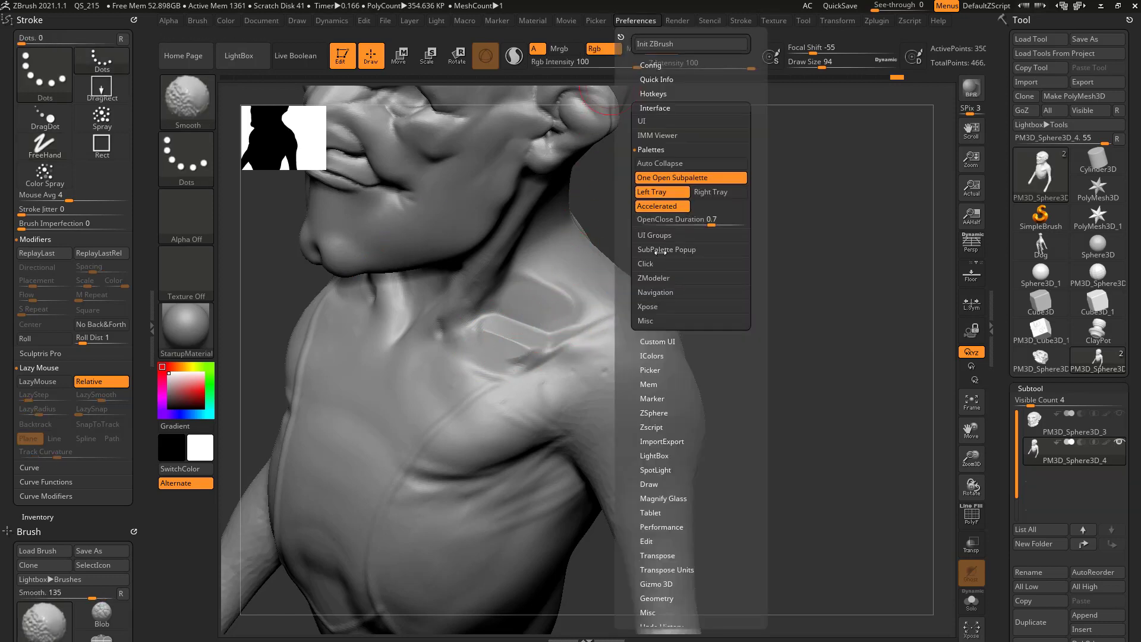
click(645, 541)
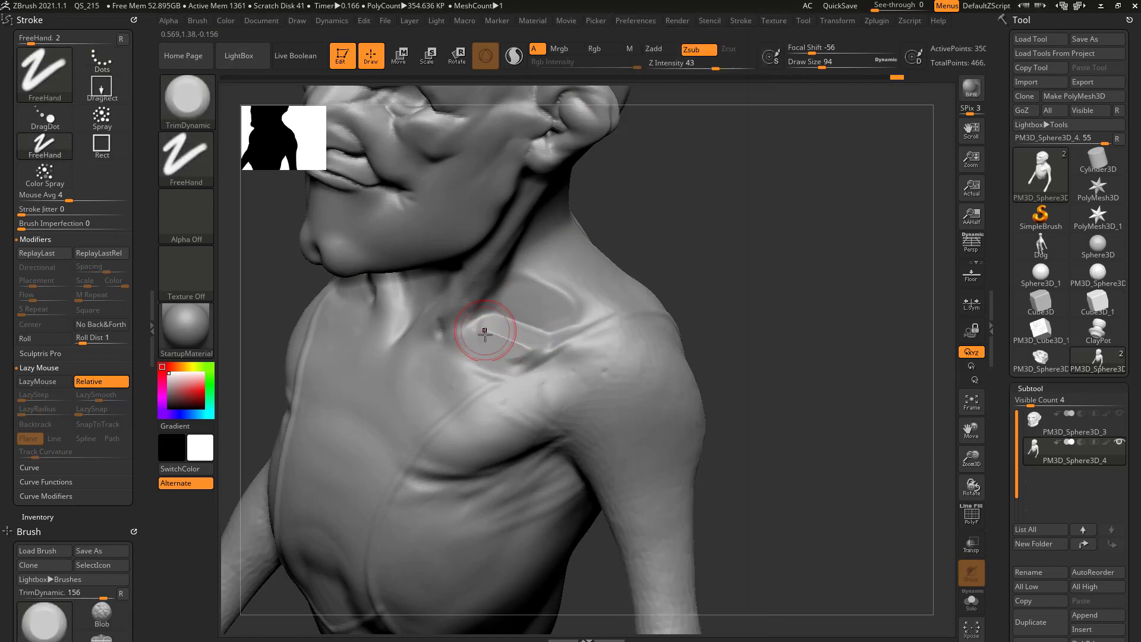
key(ctrl+z)
key(ctrl+shift+z)
key(ctrl+z)
key(ctrl+shift+z)
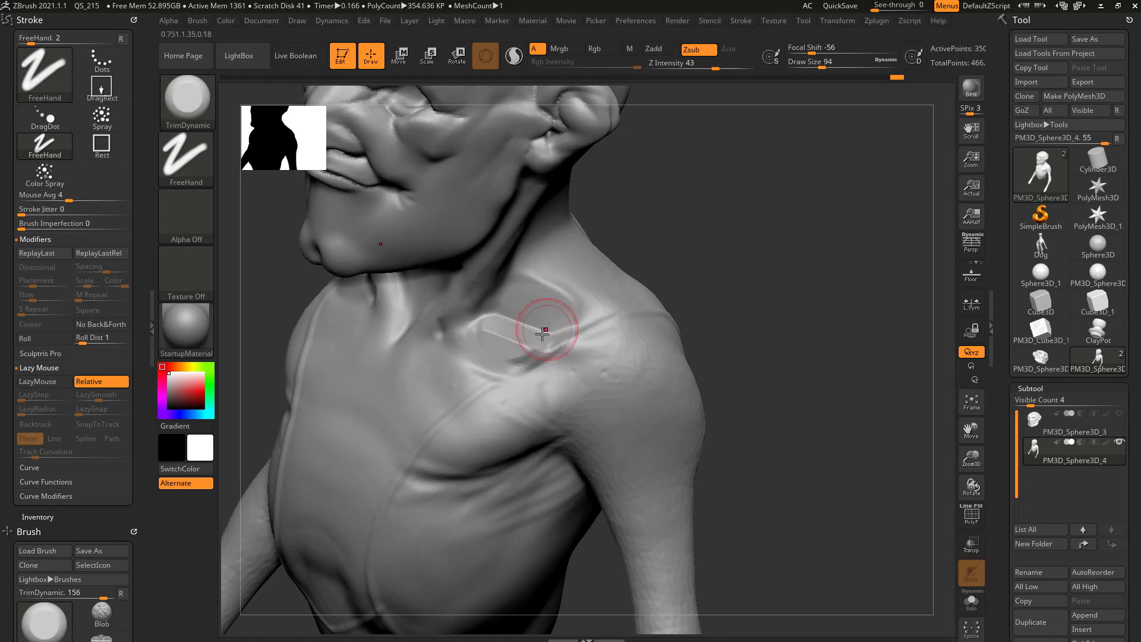
key(ctrl+z)
key(ctrl+shift+z)
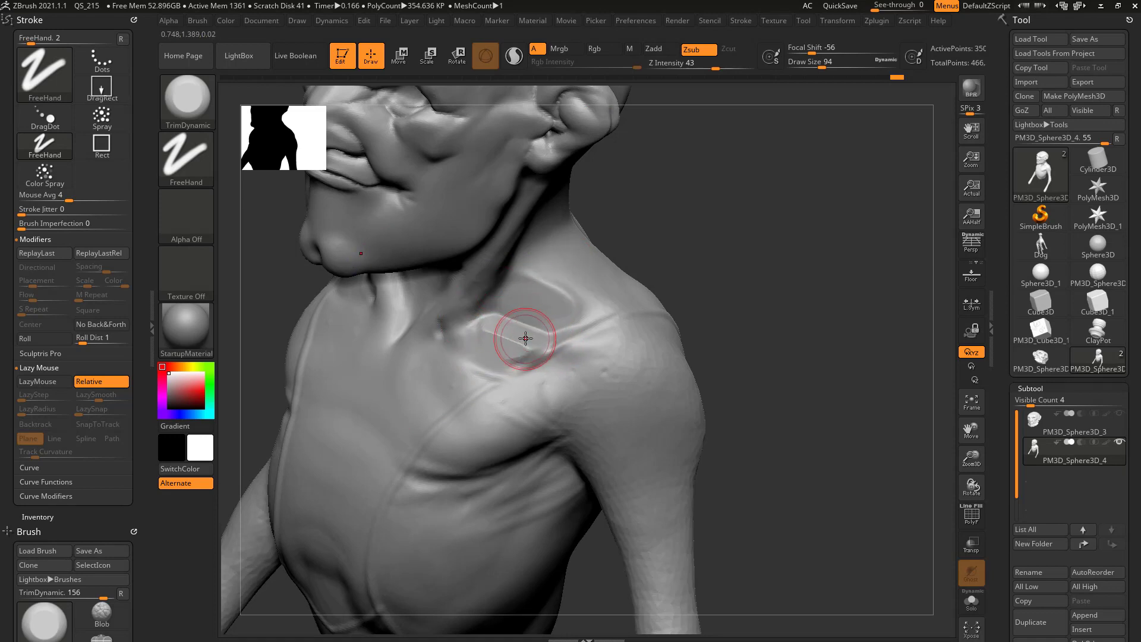
- Polish the collarbone planes and the hollow behind them with hPolish at Draw Size 94
drag(528, 329, 531, 353)
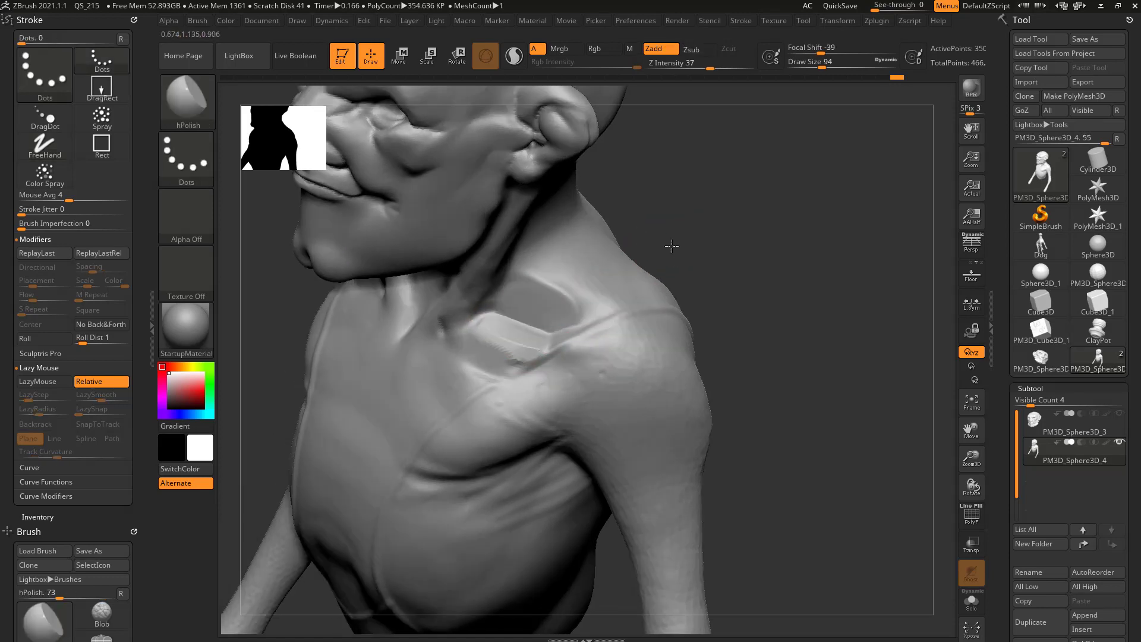
drag(672, 245, 550, 283)
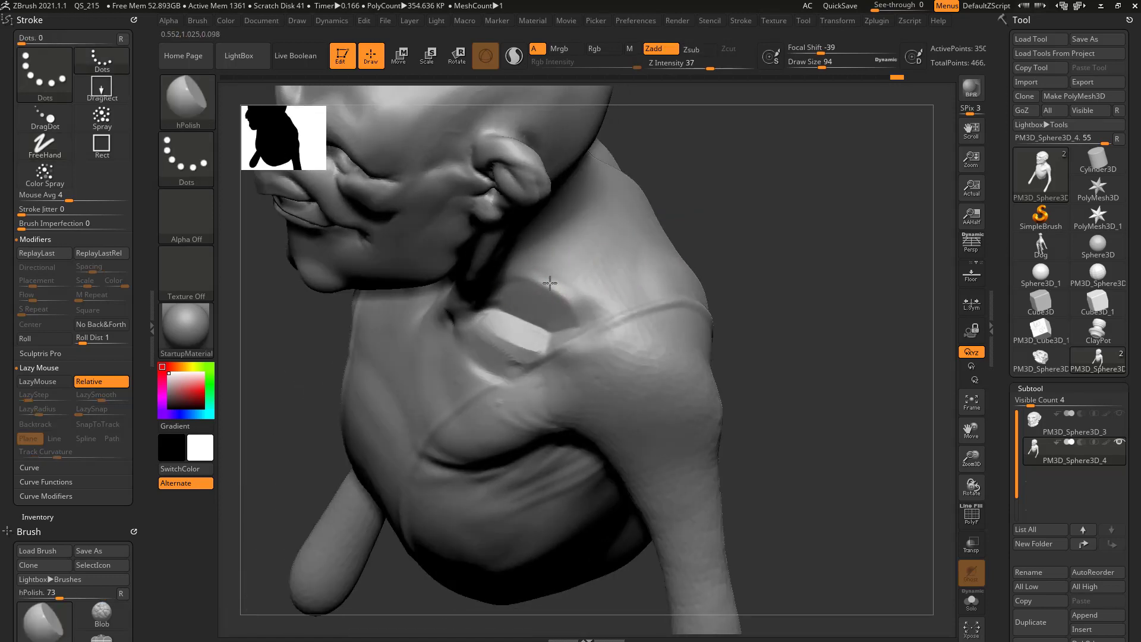
drag(702, 271, 838, 247)
drag(652, 266, 523, 342)
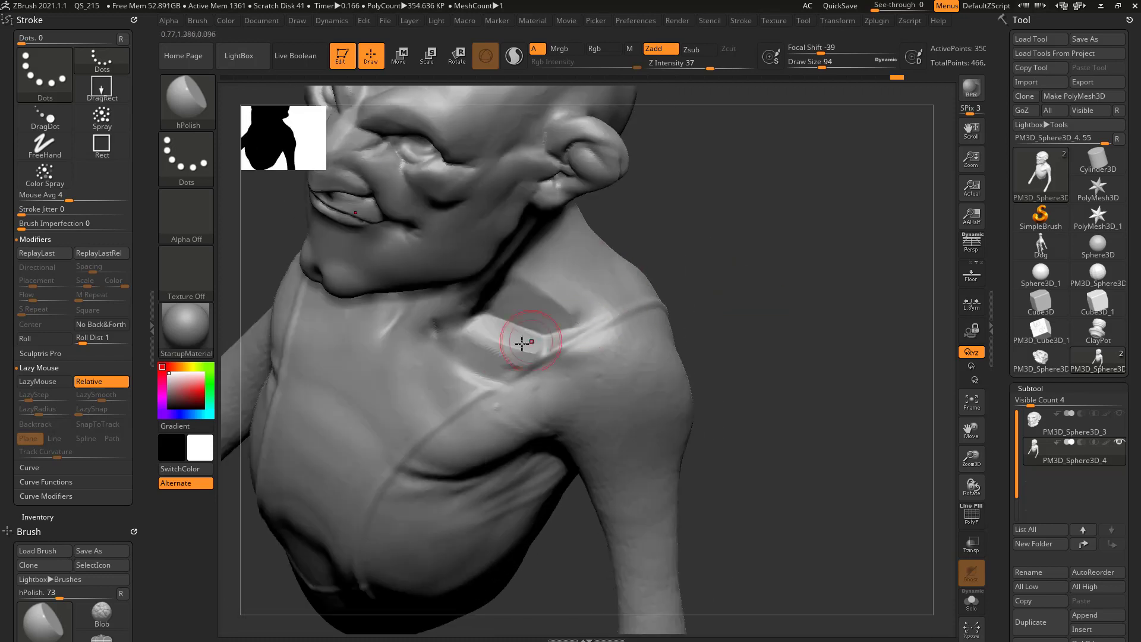
drag(619, 326, 512, 357)
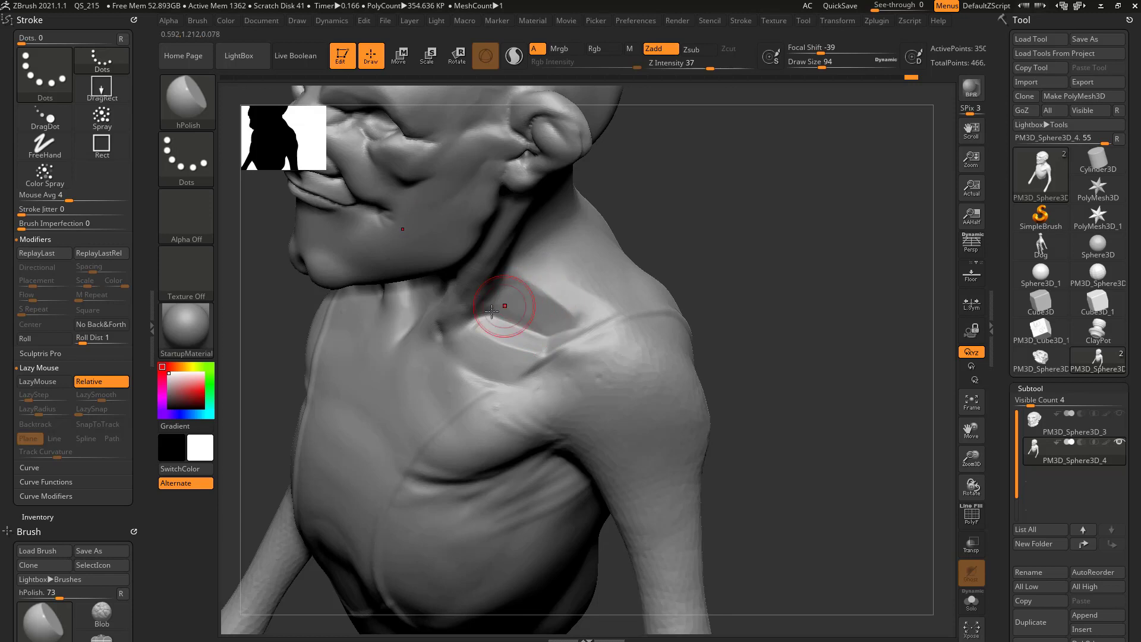
mouse_move(718, 277)
mouse_down()
mouse_move(814, 268)
mouse_move(676, 296)
mouse_move(693, 316)
mouse_move(784, 318)
mouse_up()
drag(542, 275, 708, 327)
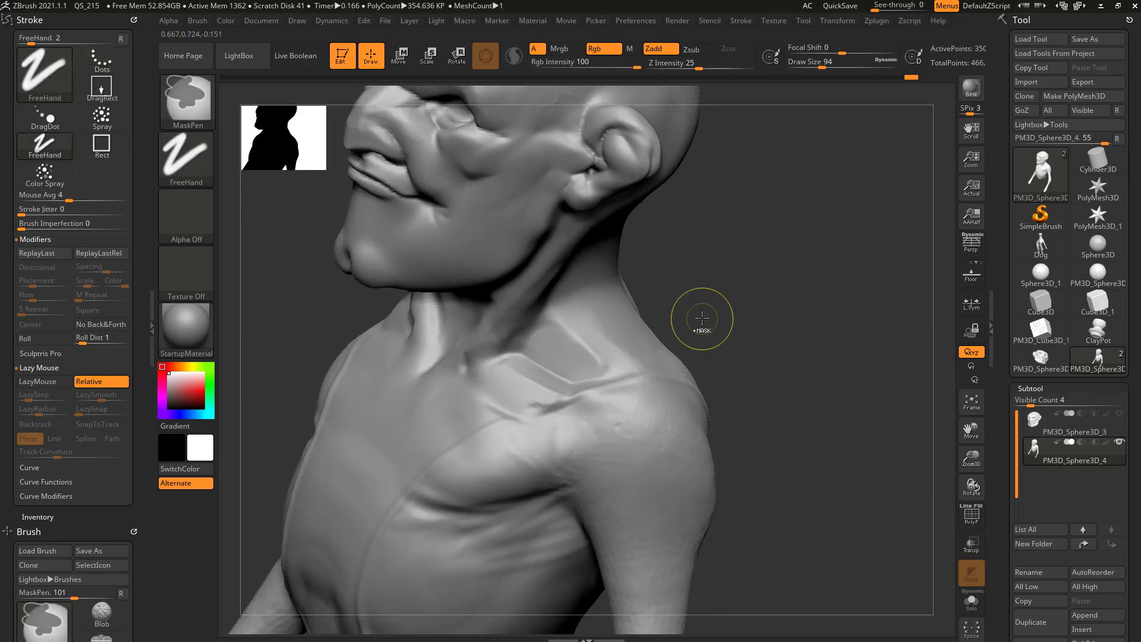
- Go back in the undo history to before the collarbone trimming and bring the whole figure into front view
drag(897, 77, 856, 89)
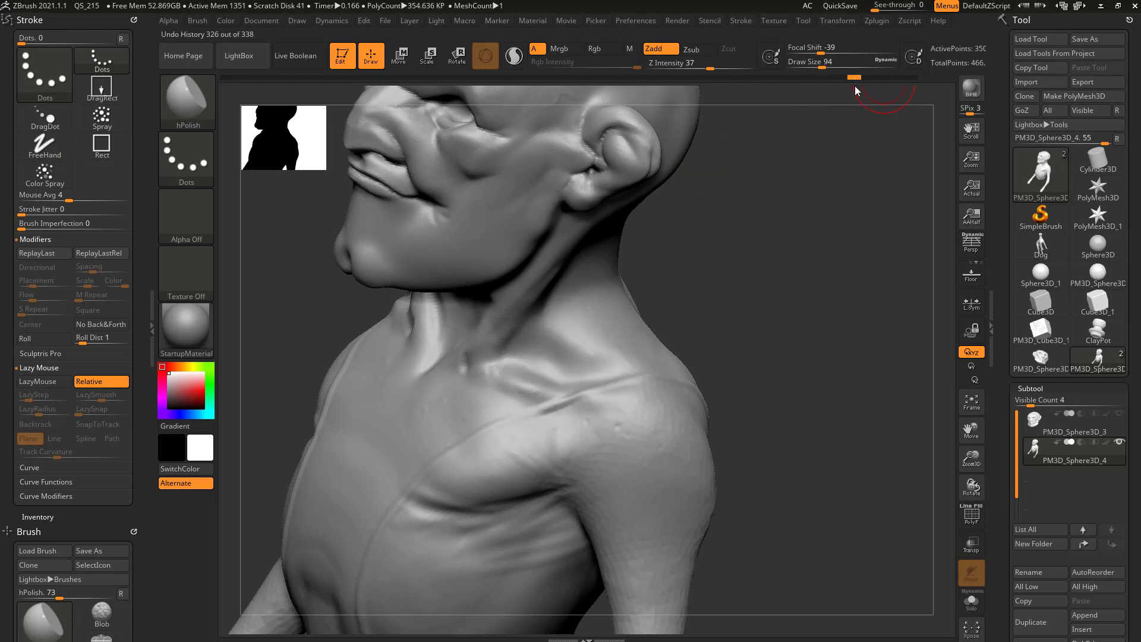
mouse_move(838, 262)
mouse_down()
mouse_move(795, 293)
mouse_move(797, 352)
mouse_move(781, 341)
mouse_move(754, 349)
mouse_move(763, 356)
mouse_up()
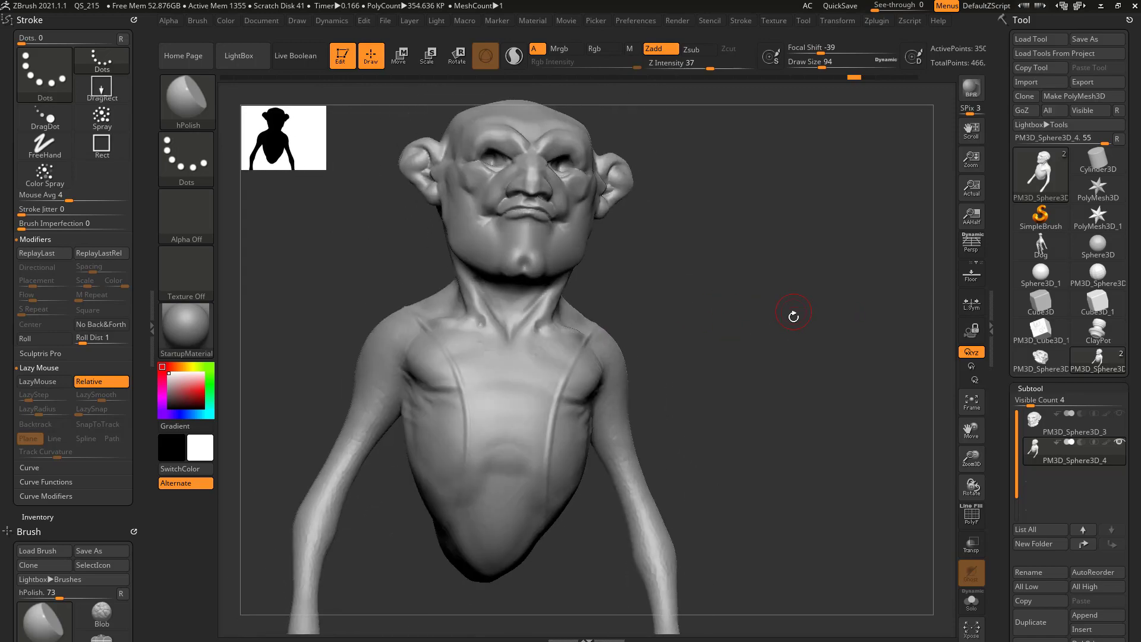